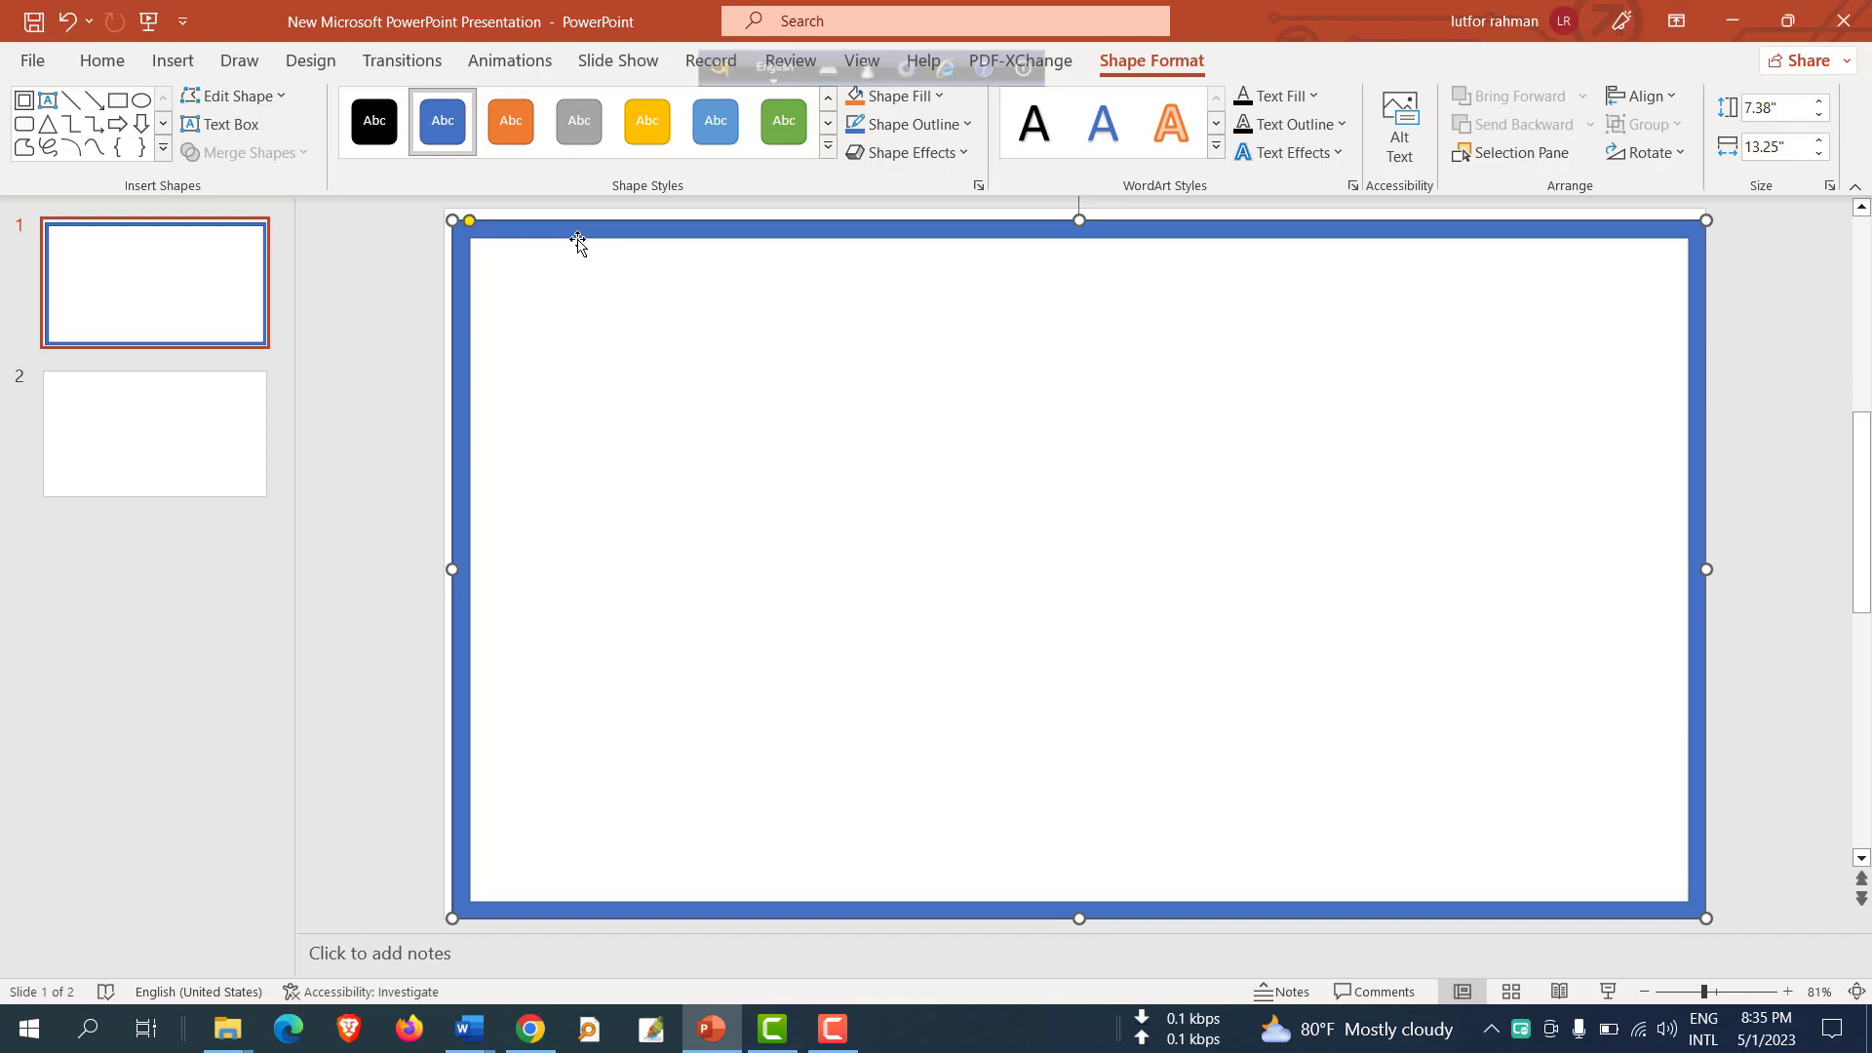
Open the Format Shape pane for the frame rectangle and expand its Fill options.
right_click(578, 240)
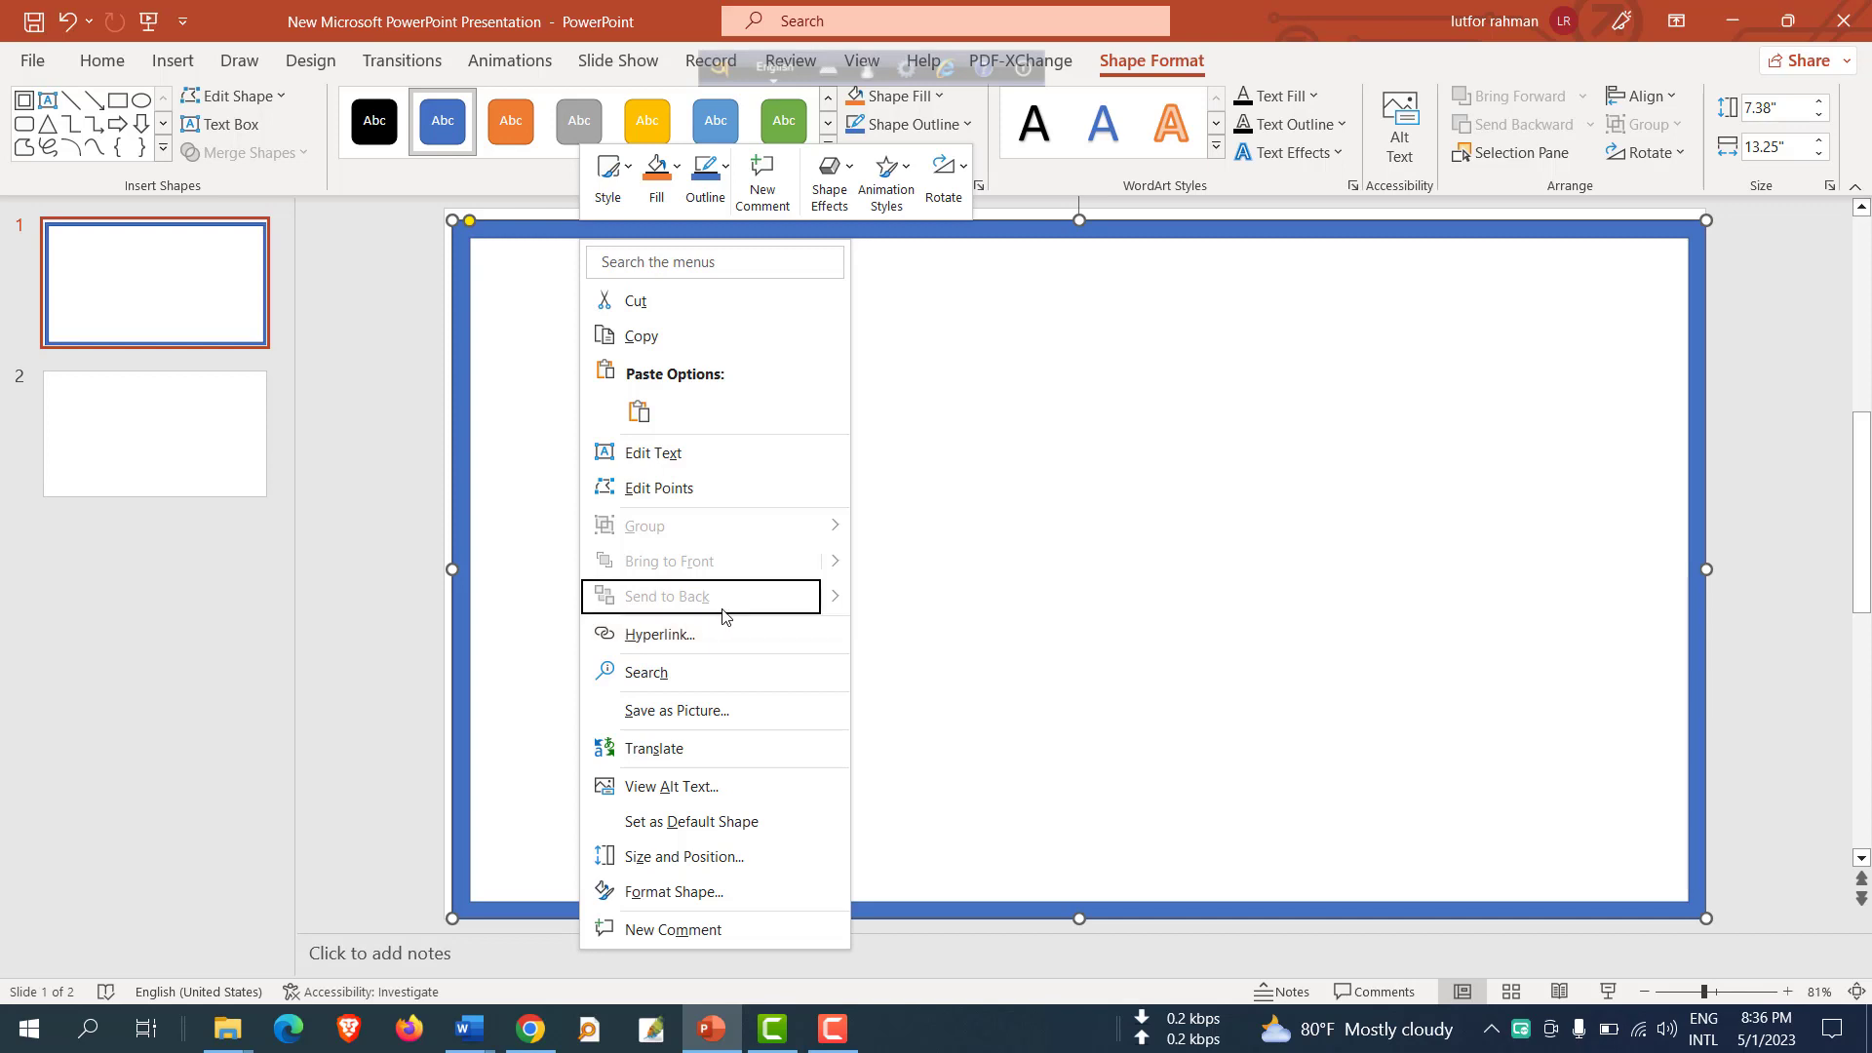
click(672, 891)
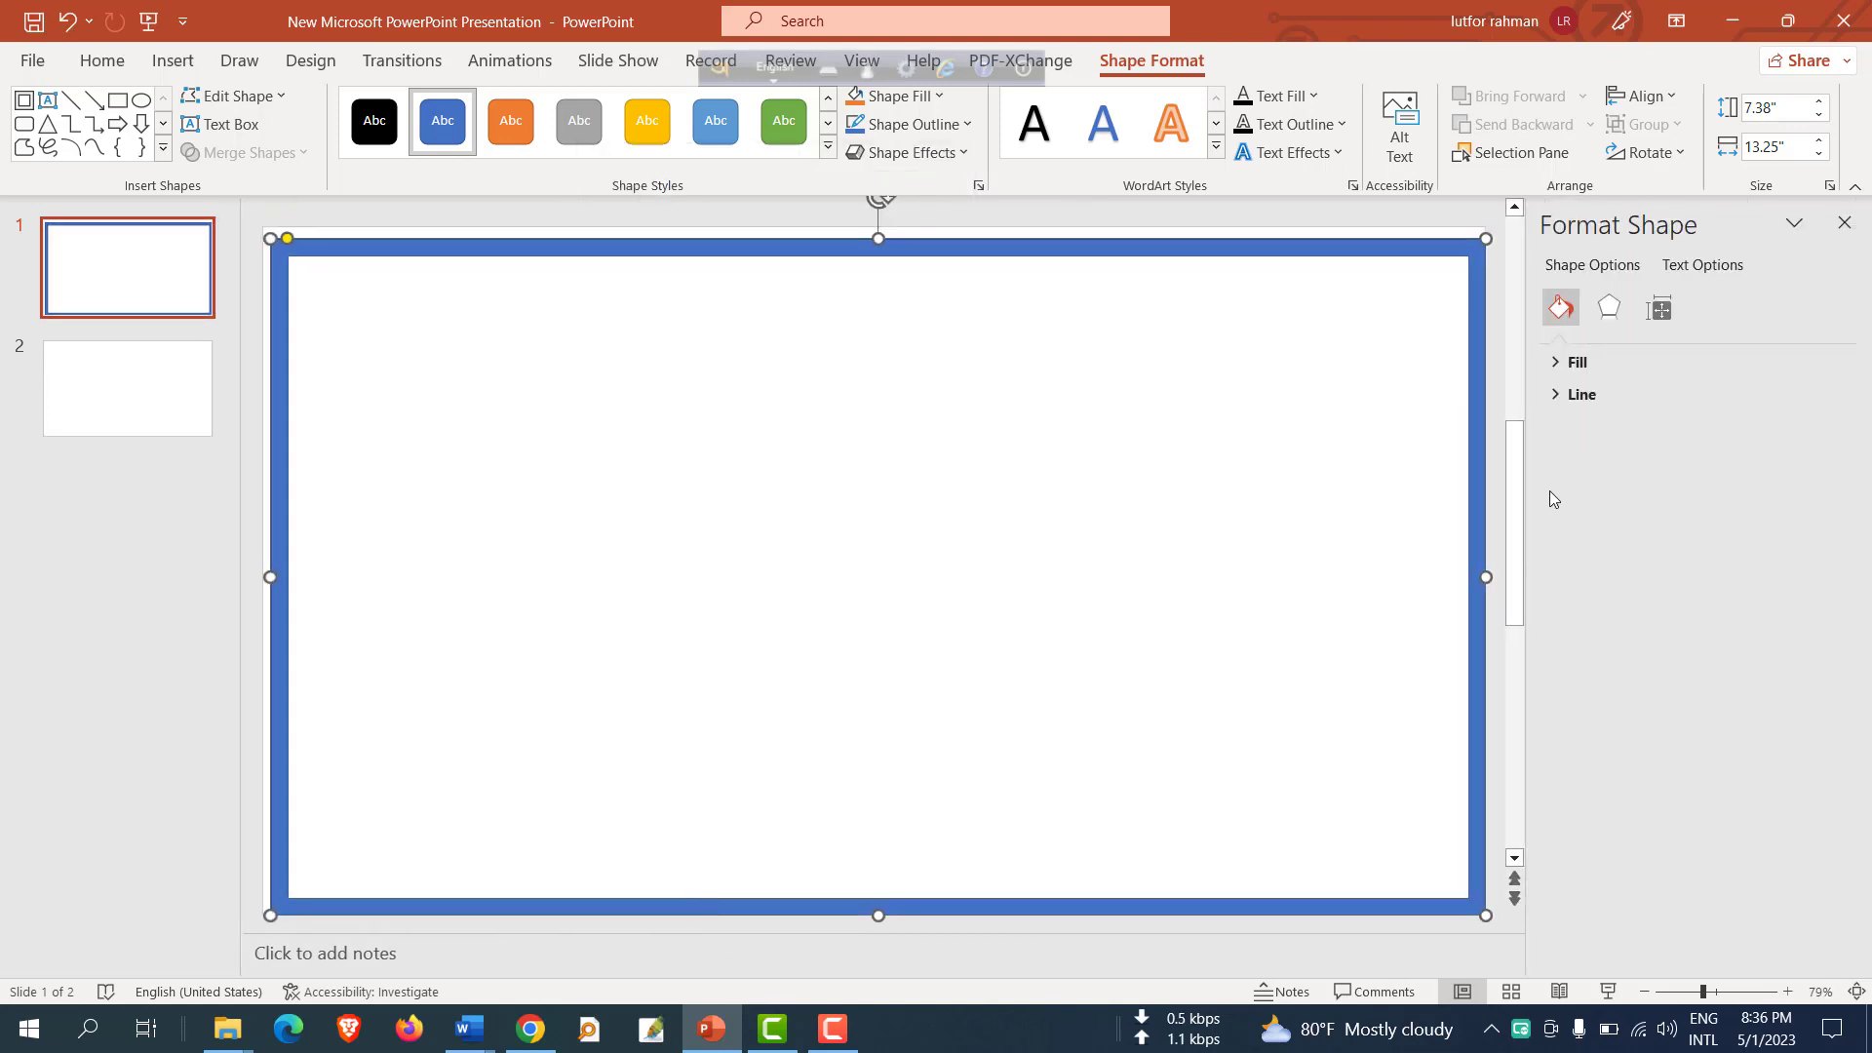
click(1610, 360)
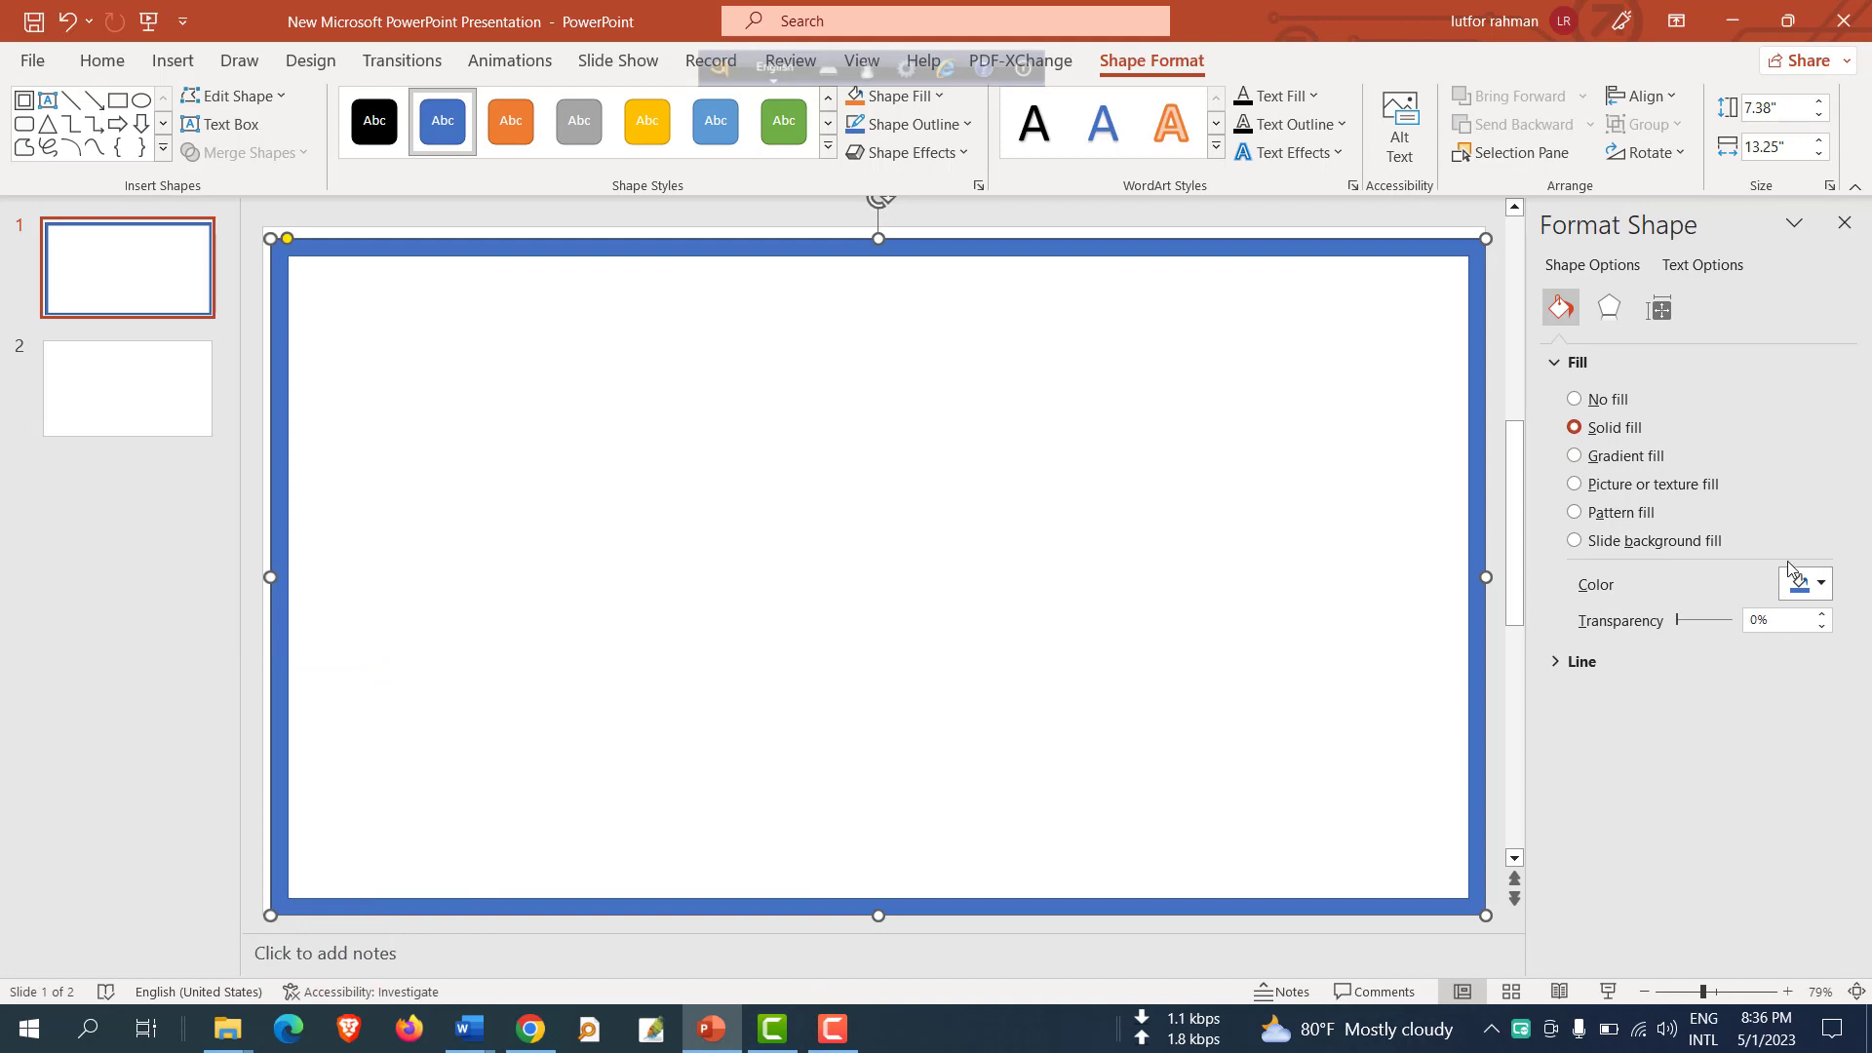
Set the frame's solid fill colour to red.
click(1820, 584)
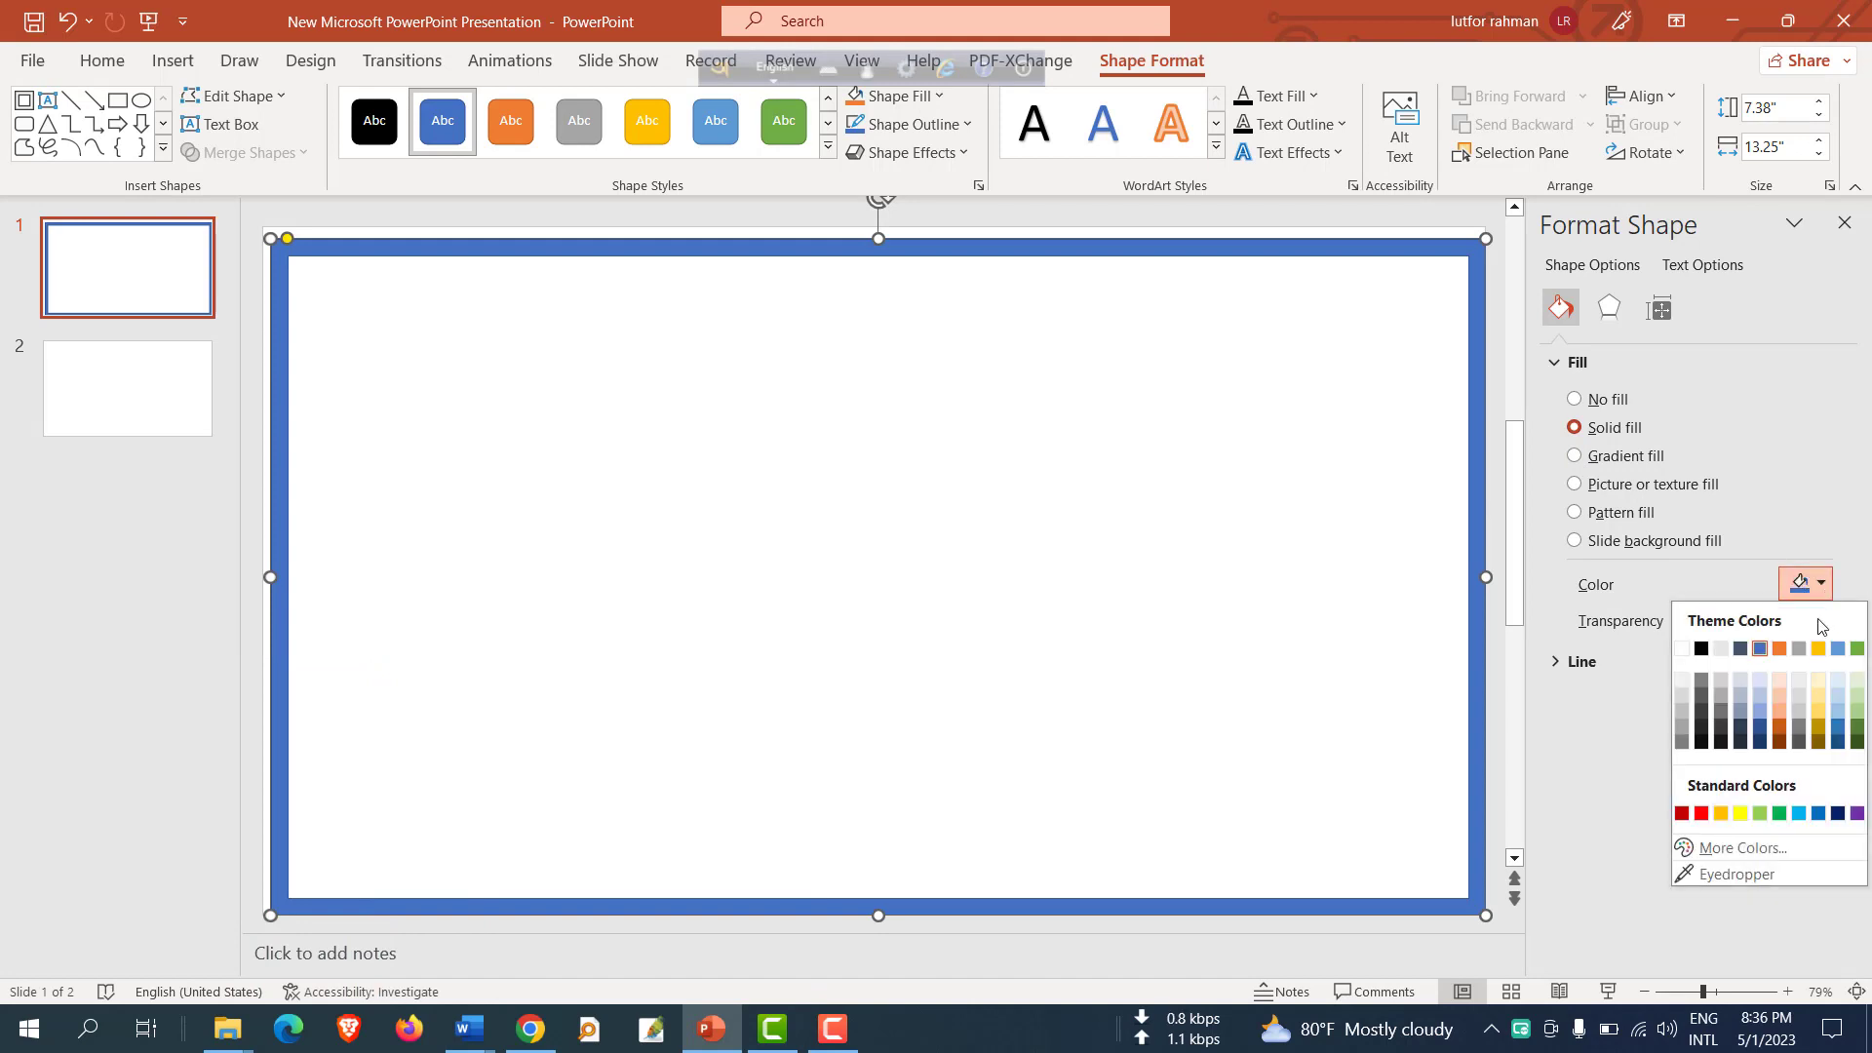
click(1701, 813)
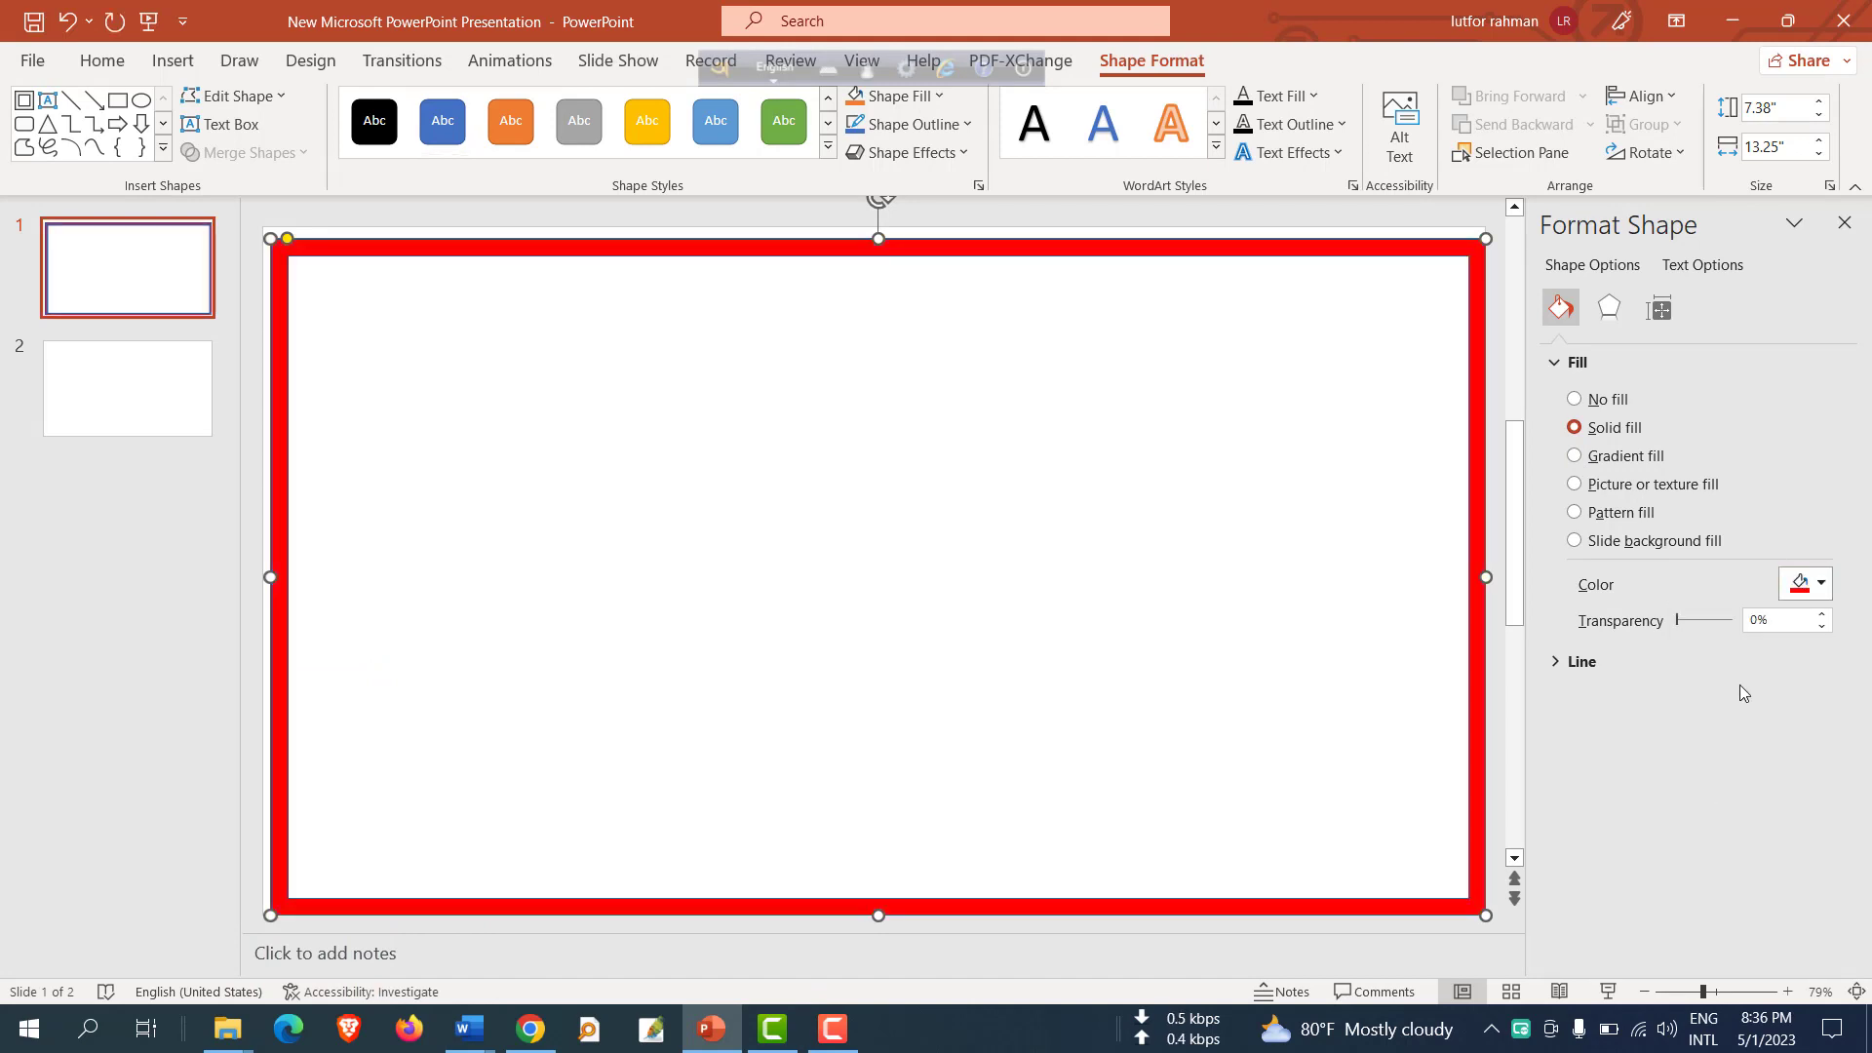
click(1821, 584)
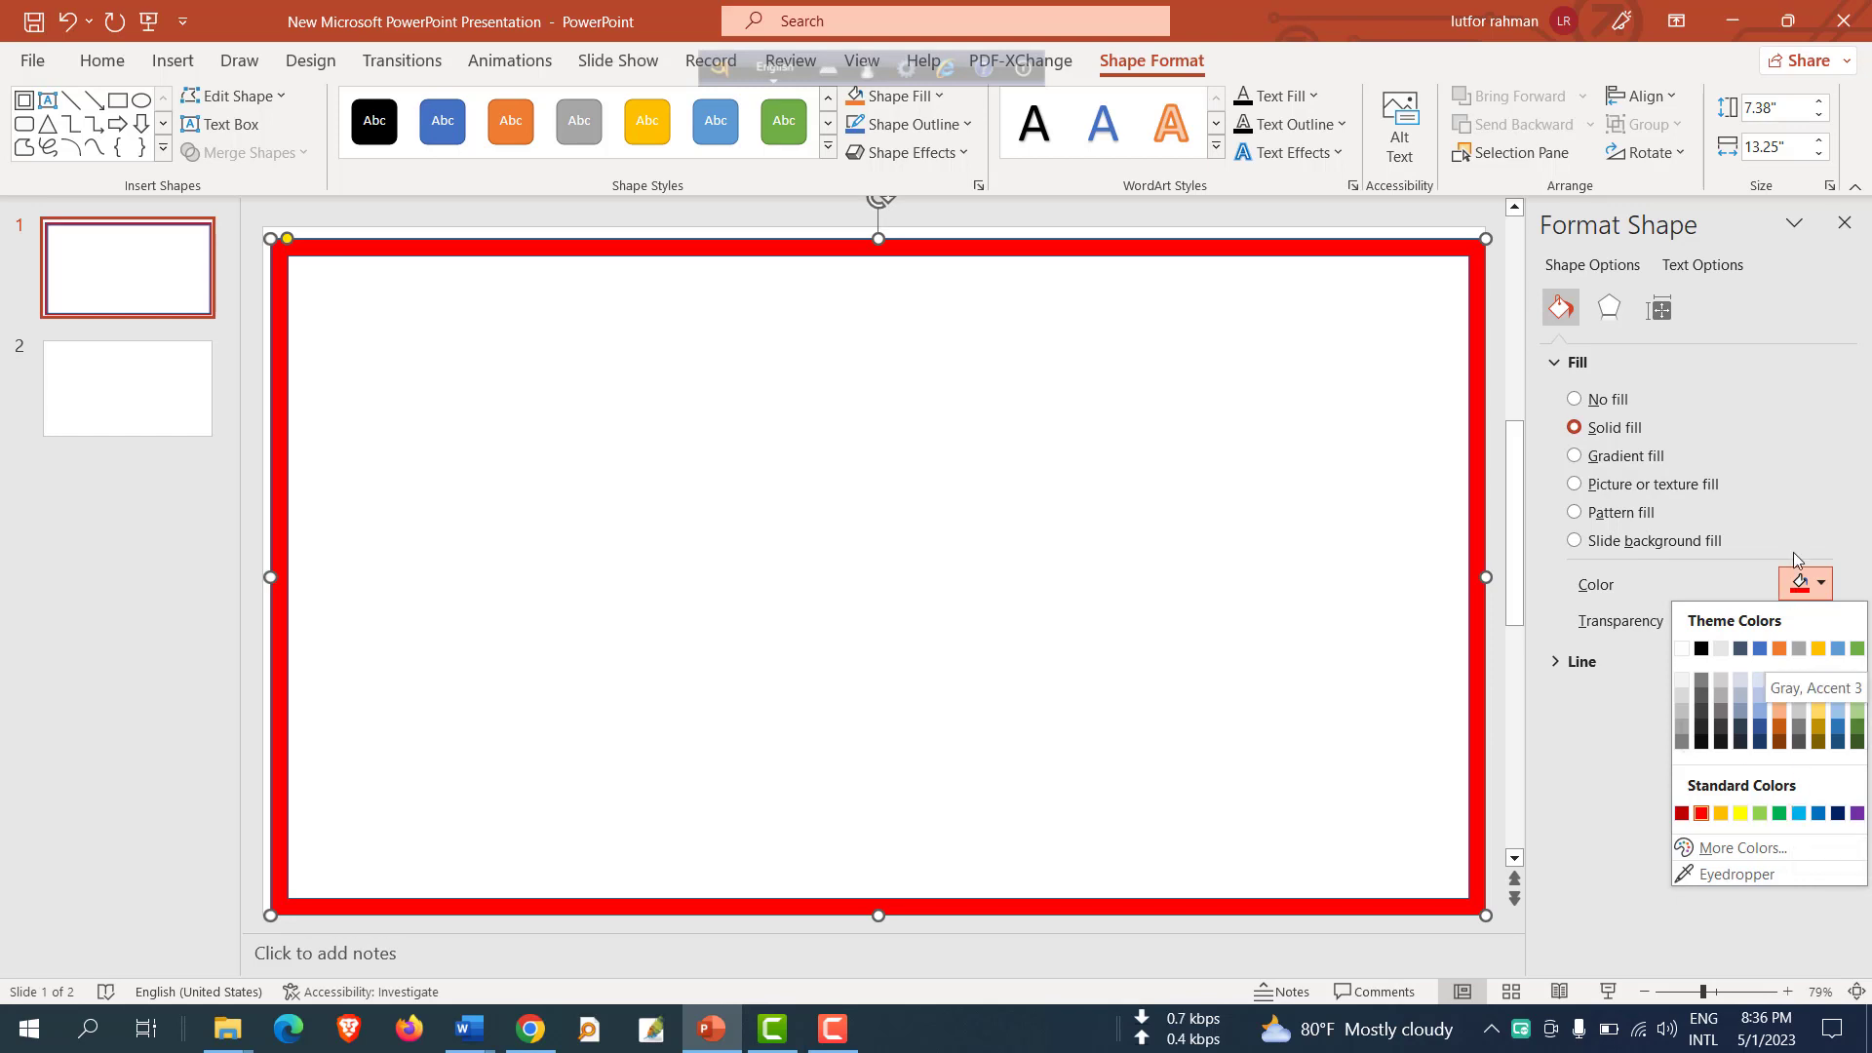
click(1821, 583)
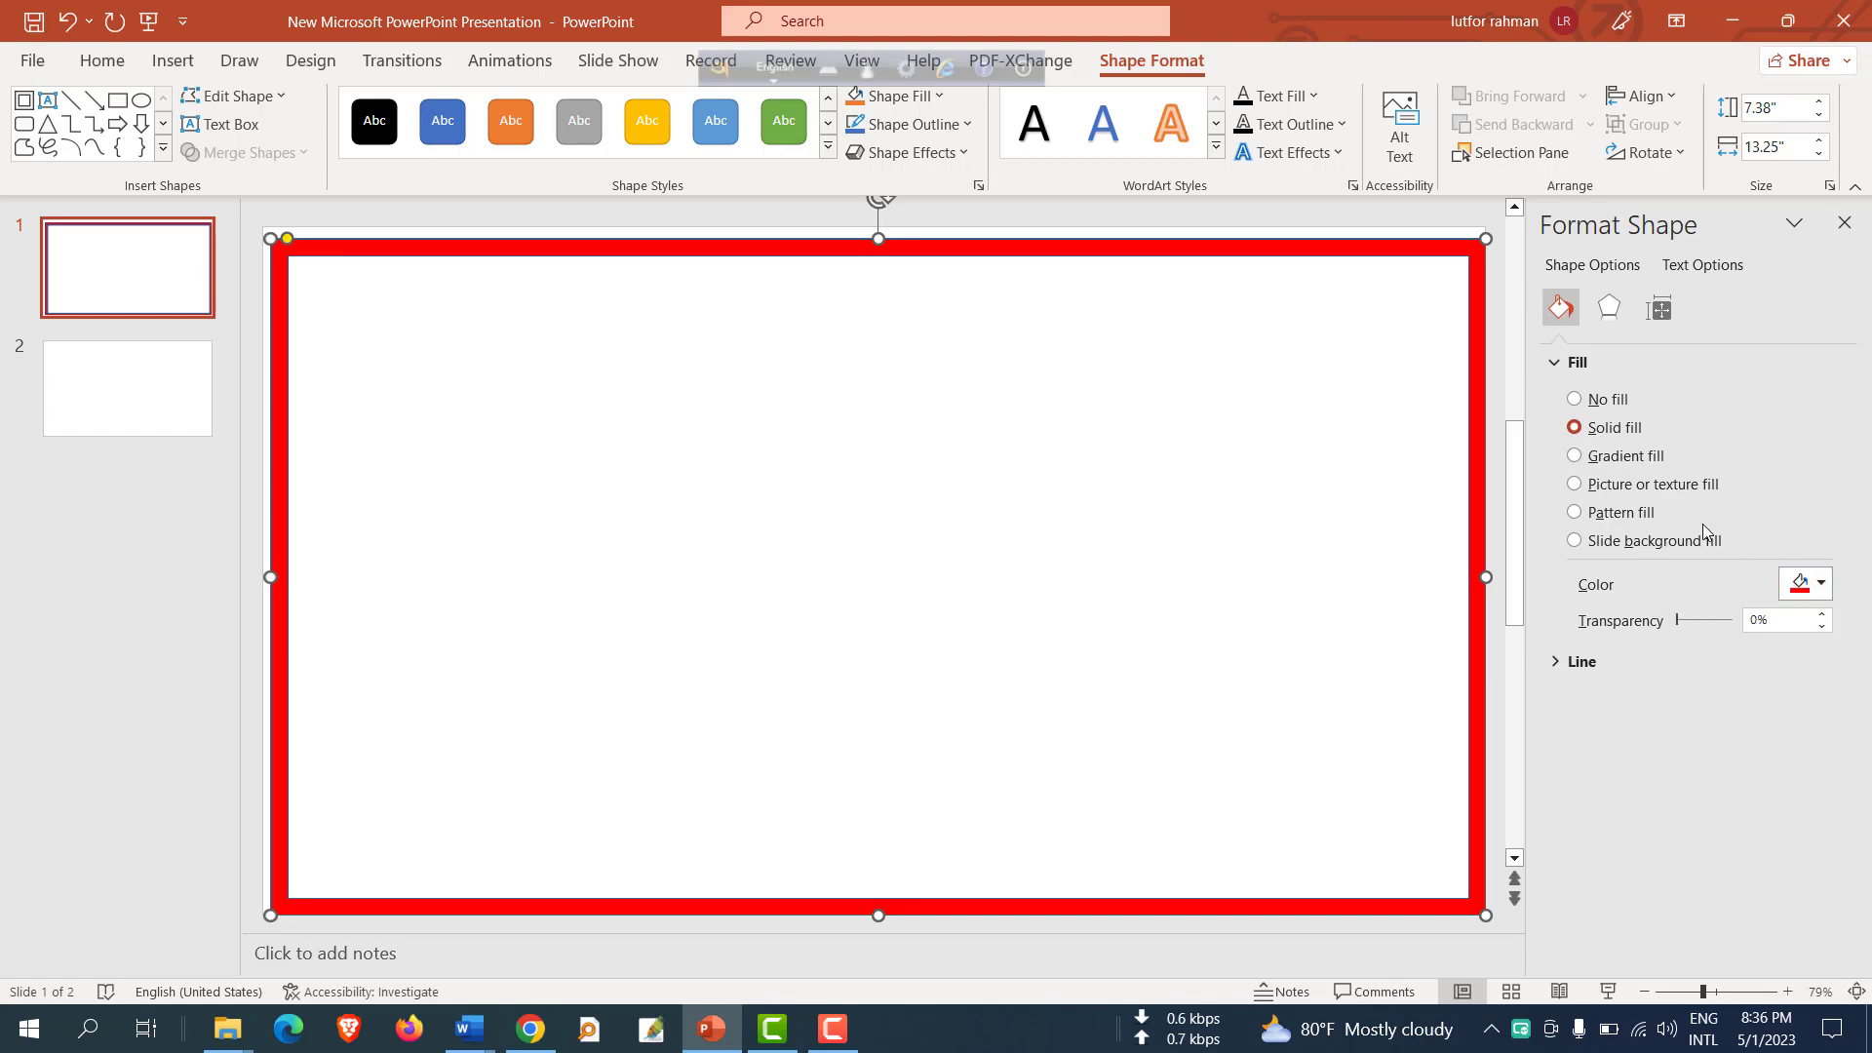
Switch the frame to a gradient fill and set the first gradient stop's colour to black.
click(1574, 455)
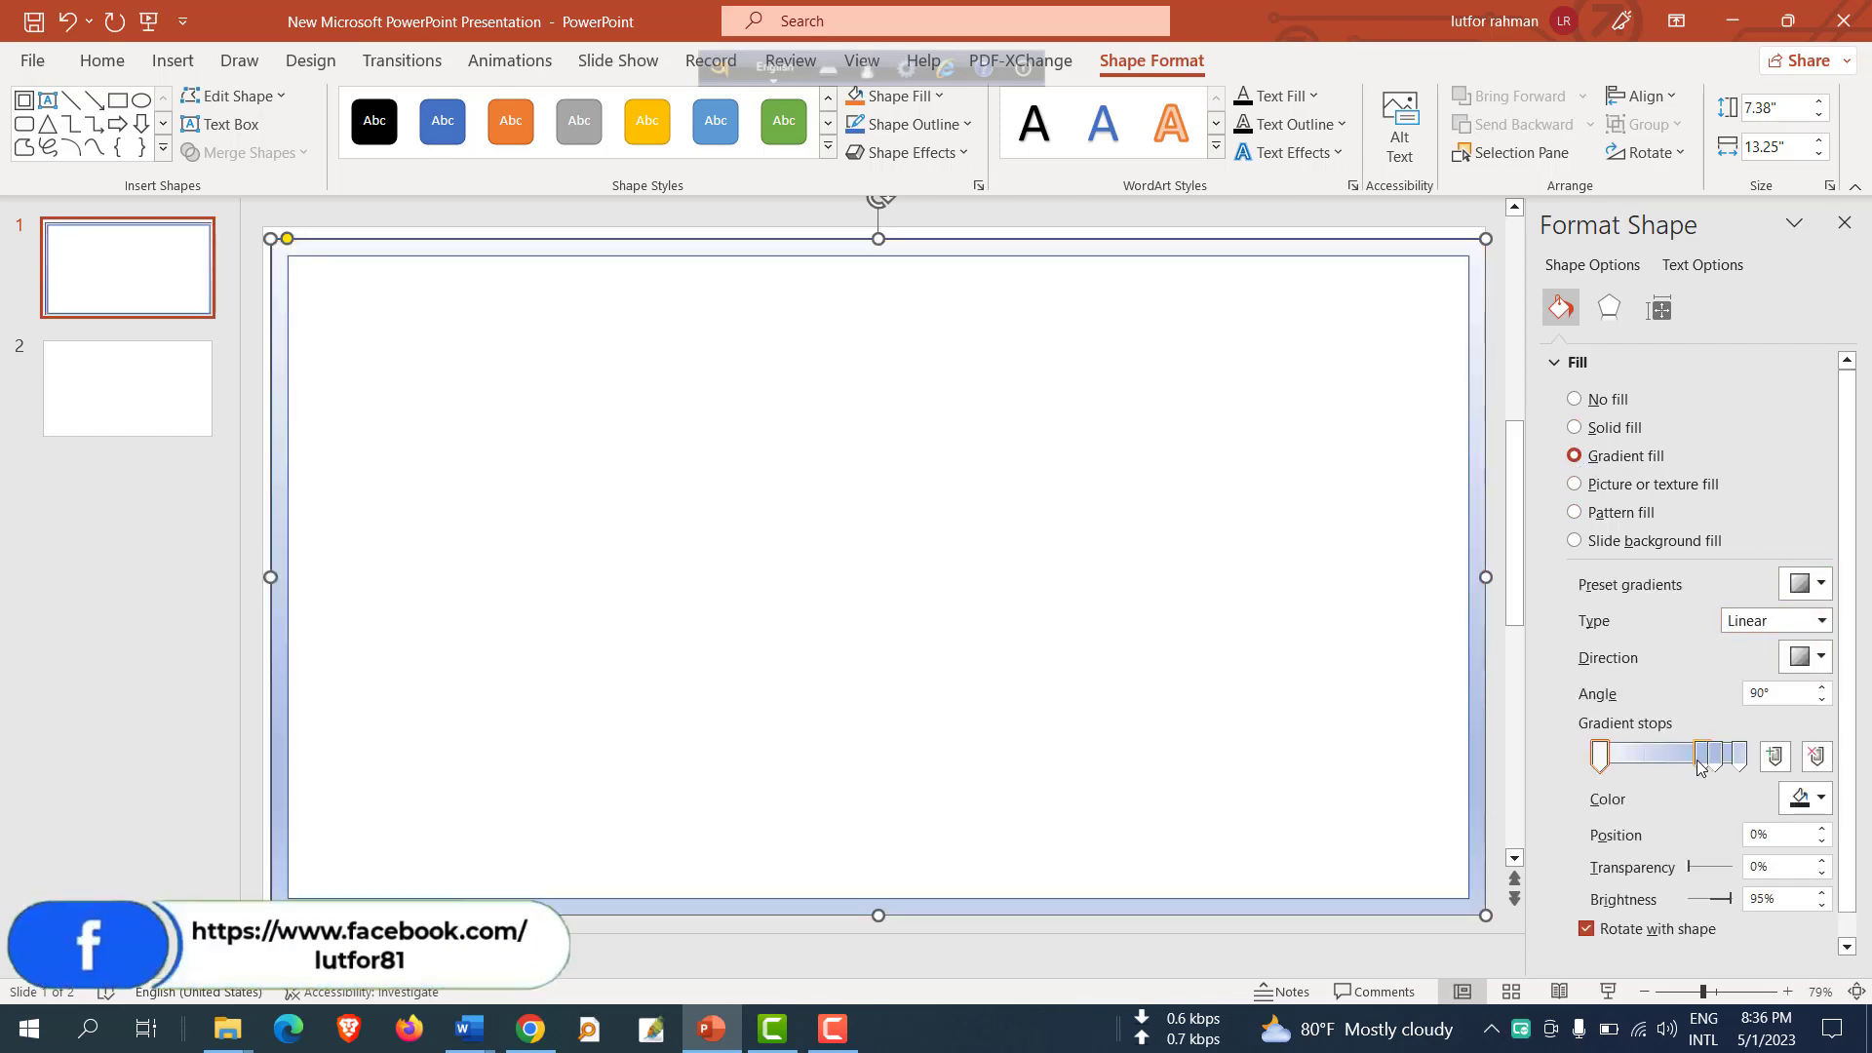
mouse_move(1703, 763)
mouse_down()
mouse_move(1648, 763)
mouse_move(1700, 763)
mouse_up()
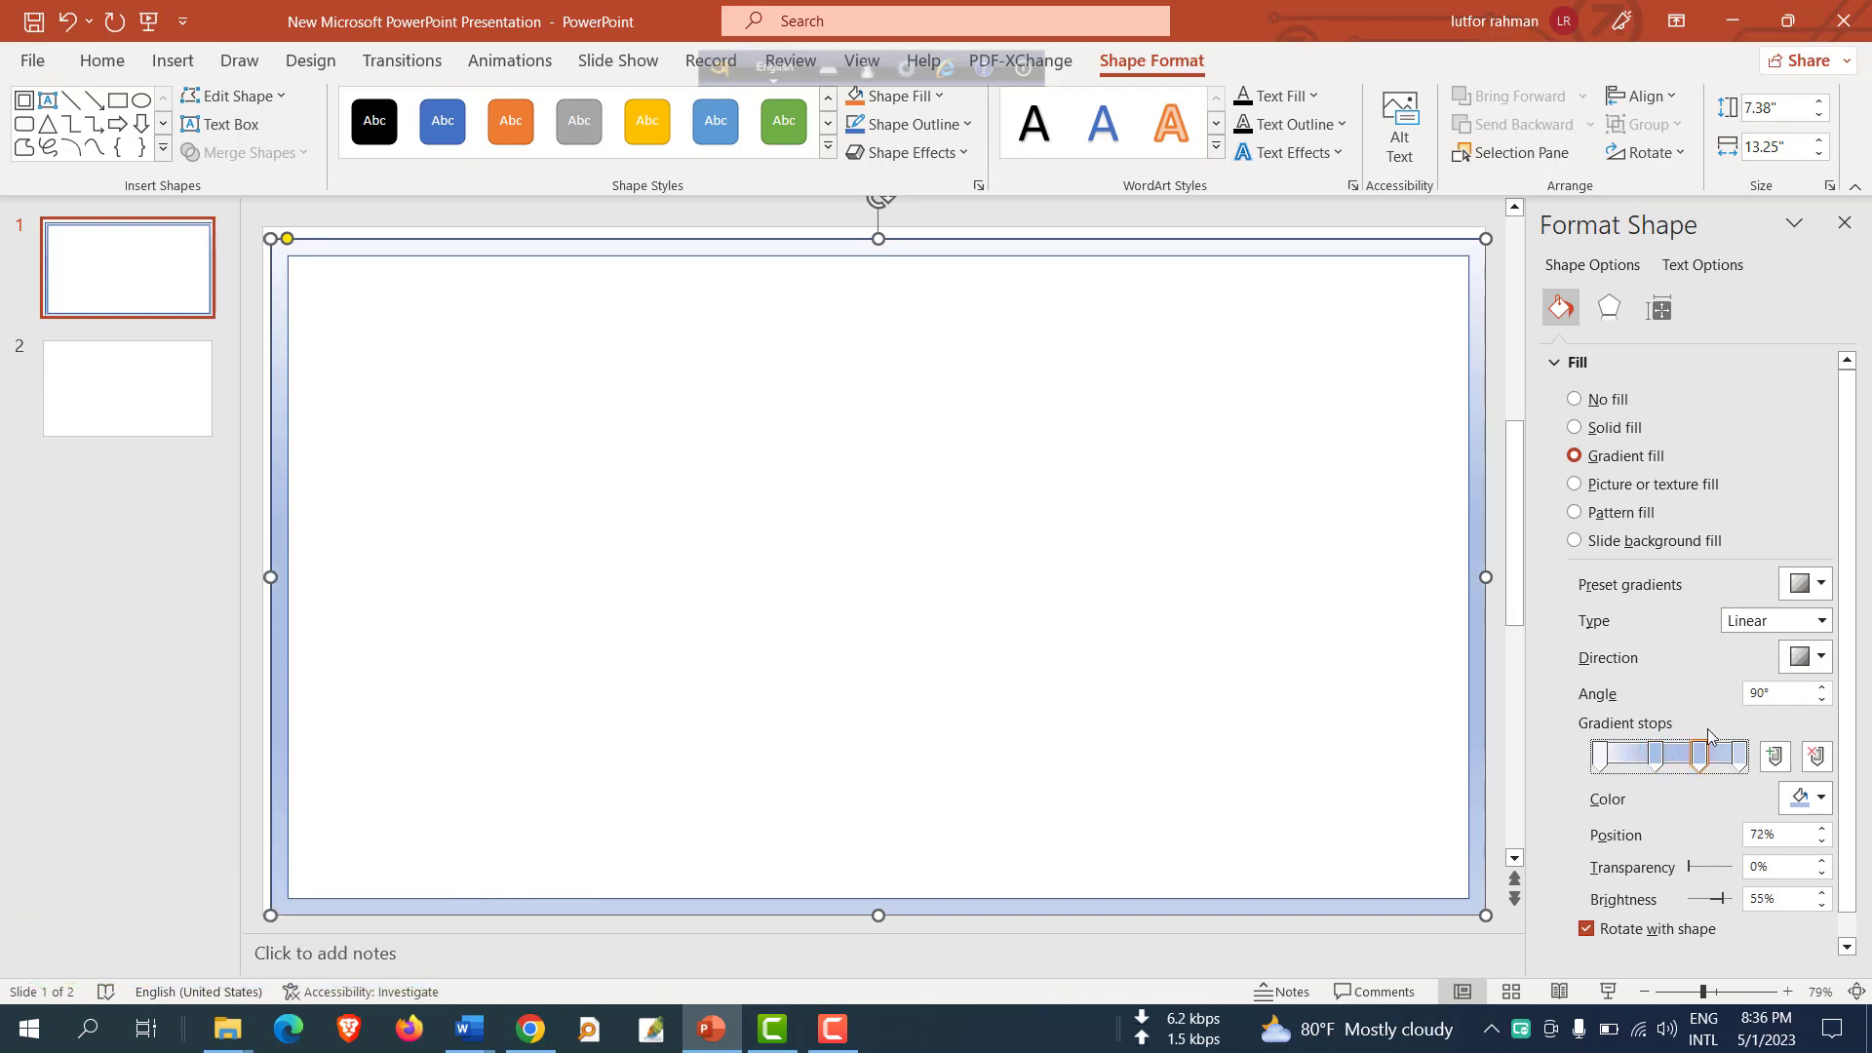
click(1599, 760)
click(1809, 801)
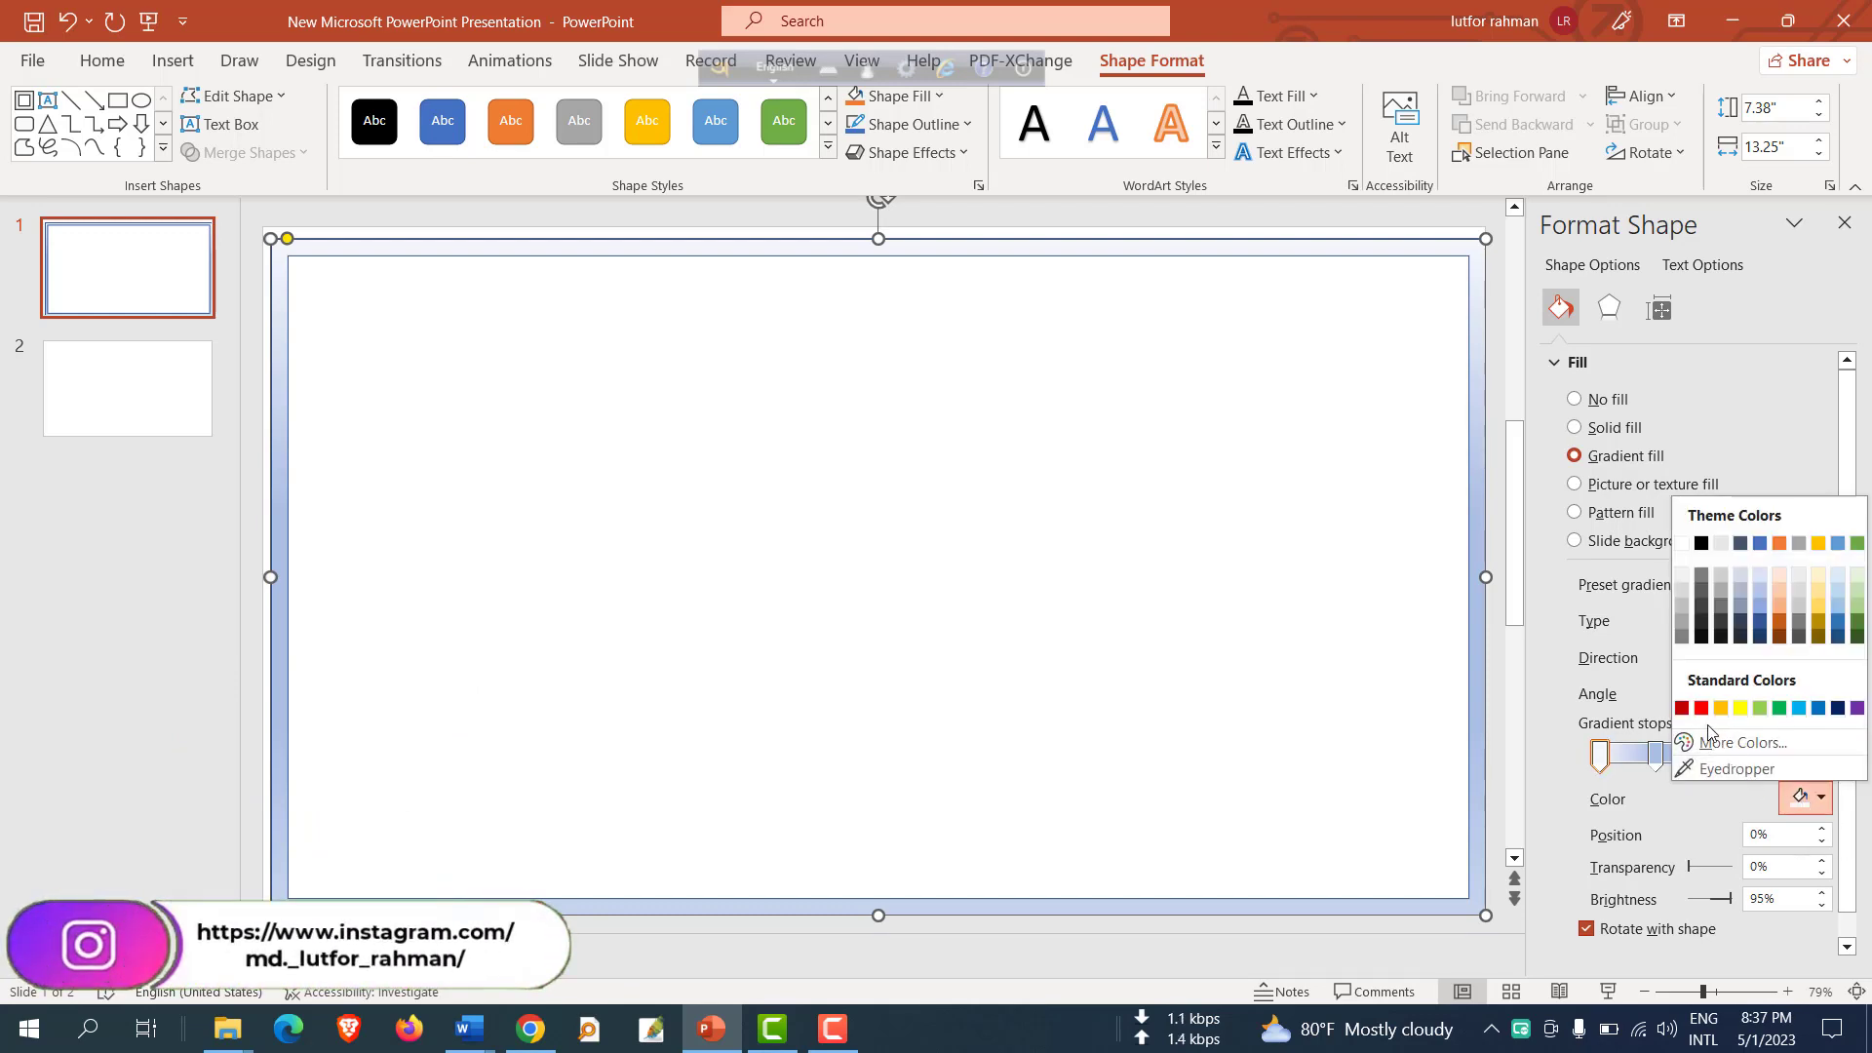
click(1701, 543)
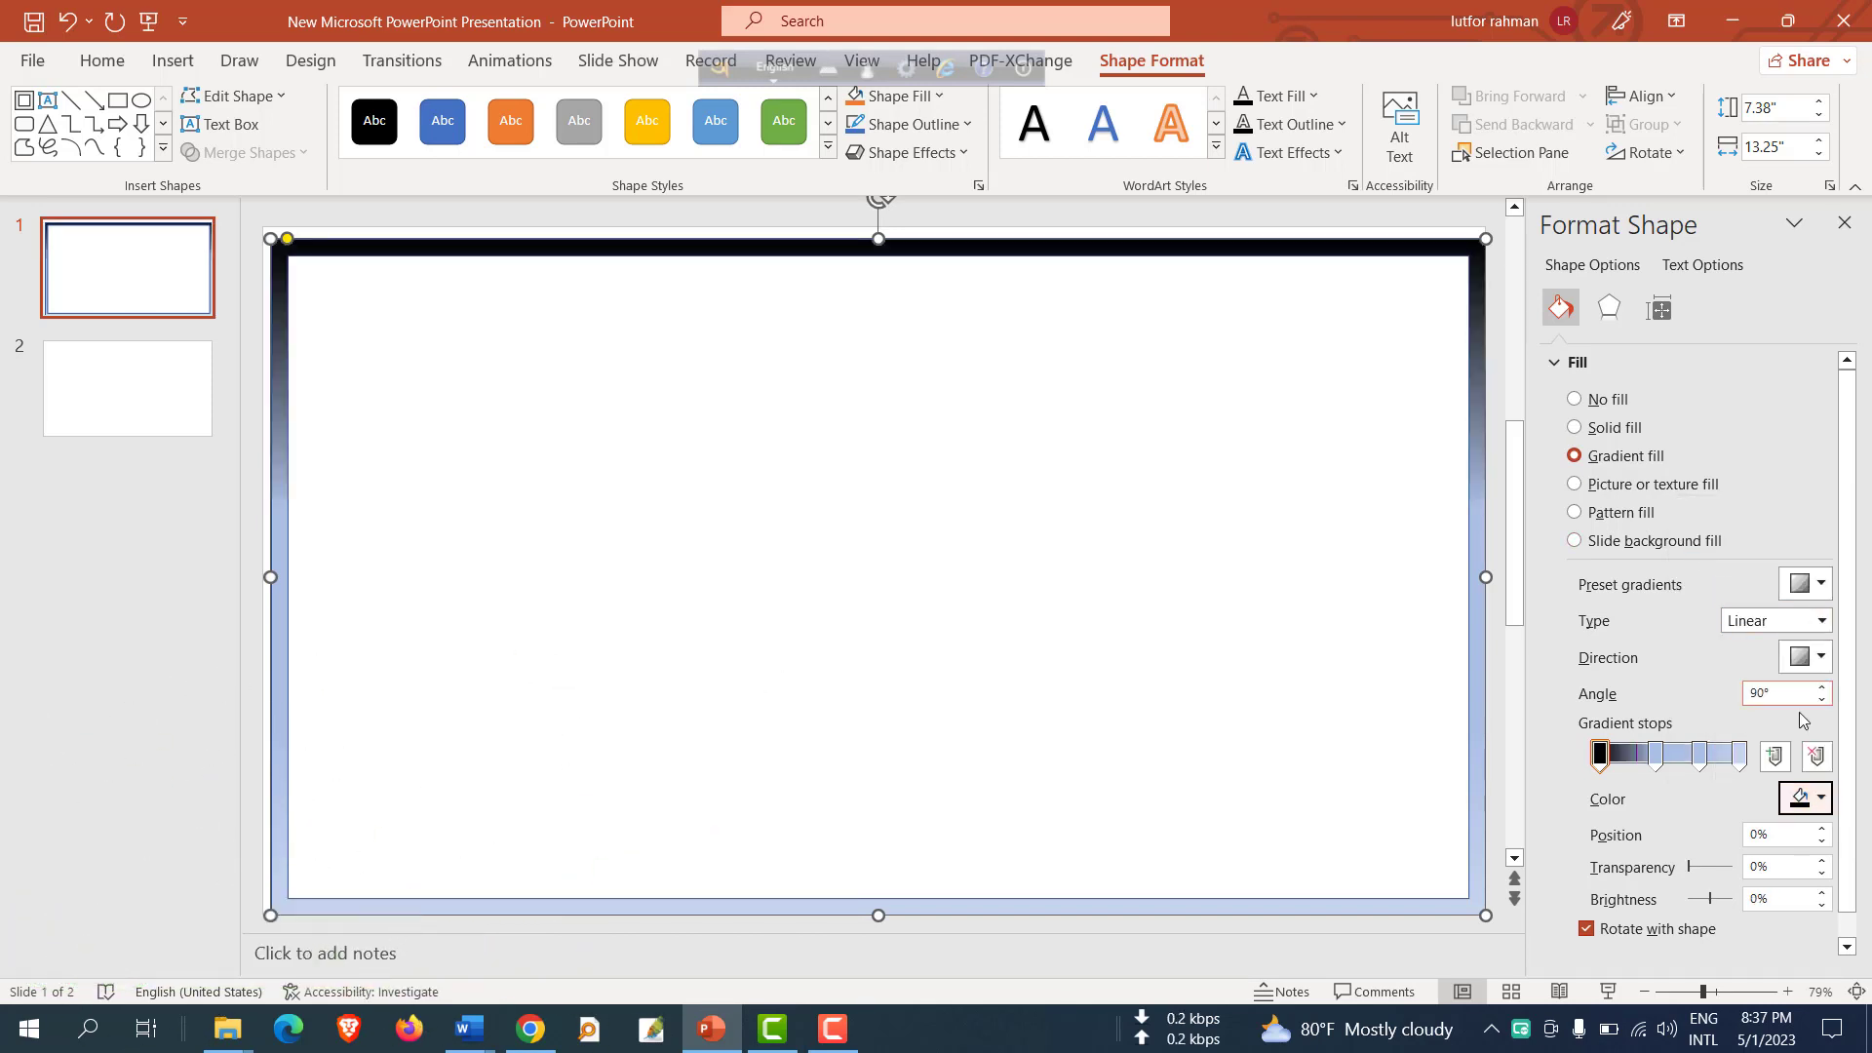
Set the second gradient stop, at 40%, to green.
click(1655, 753)
click(1801, 799)
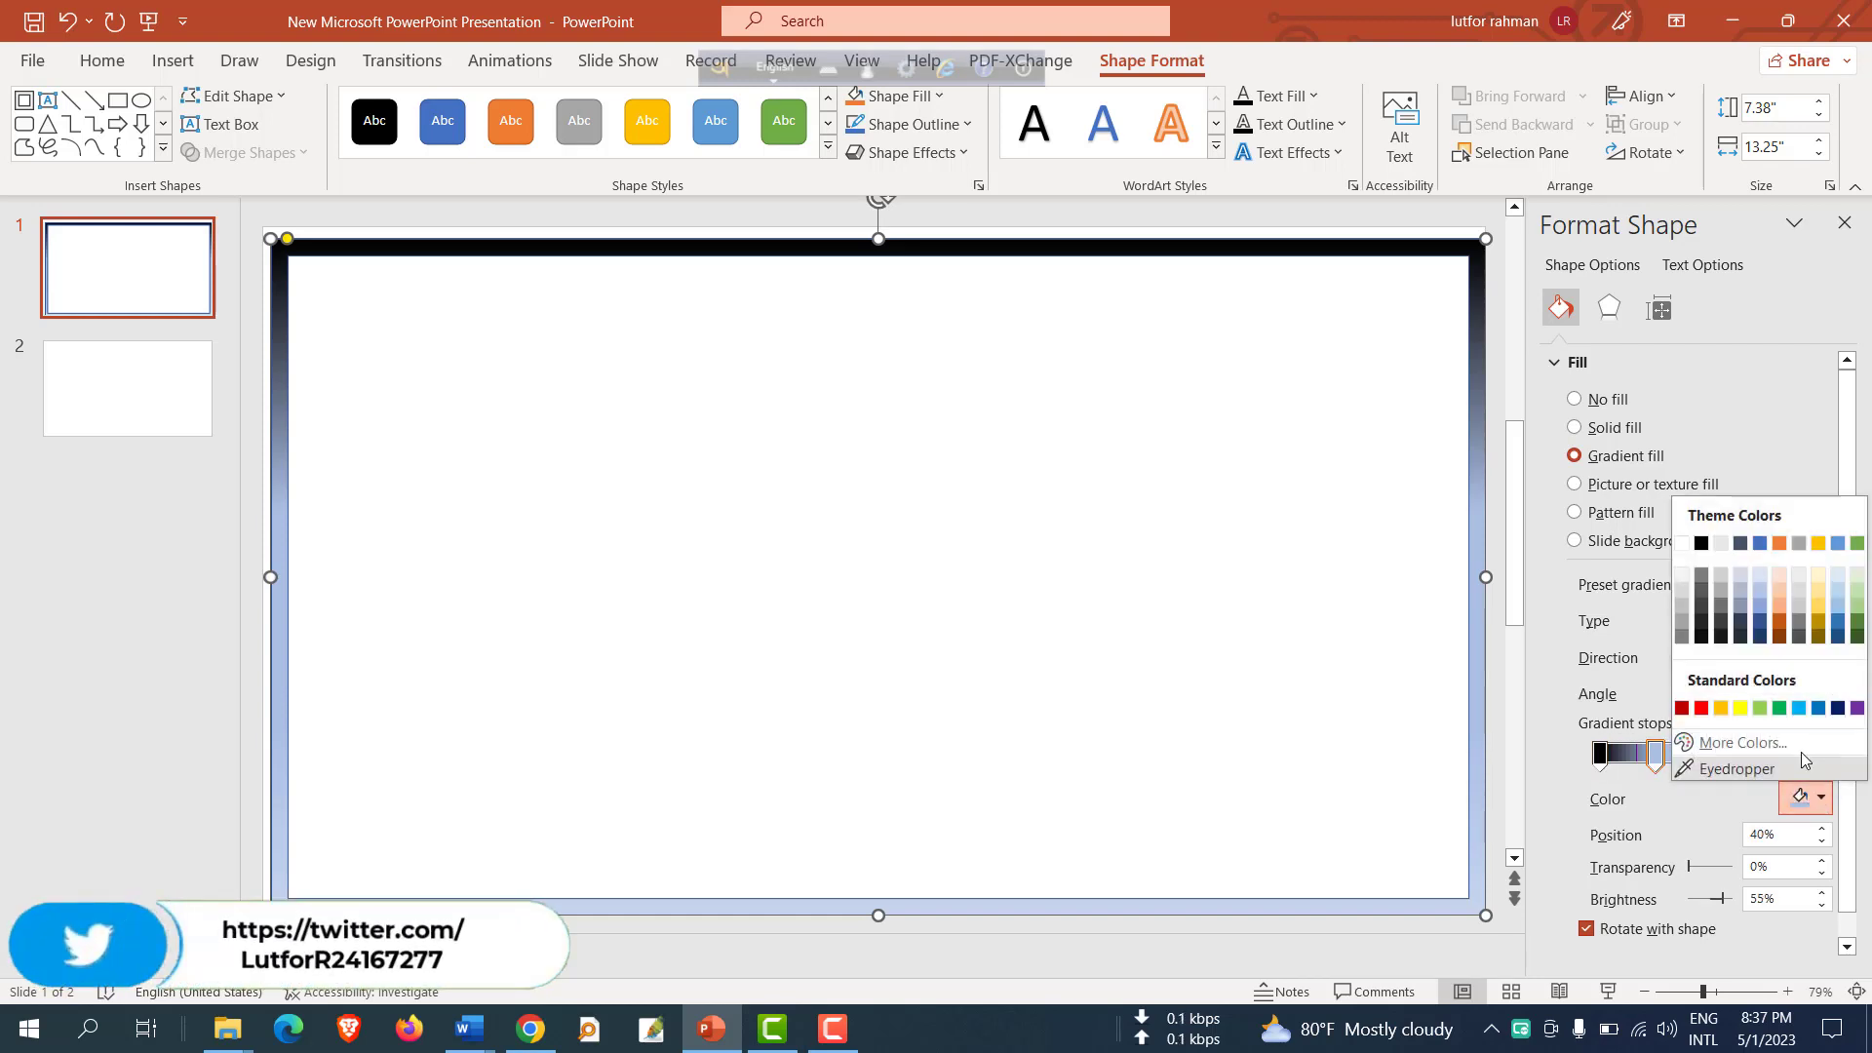
click(1779, 708)
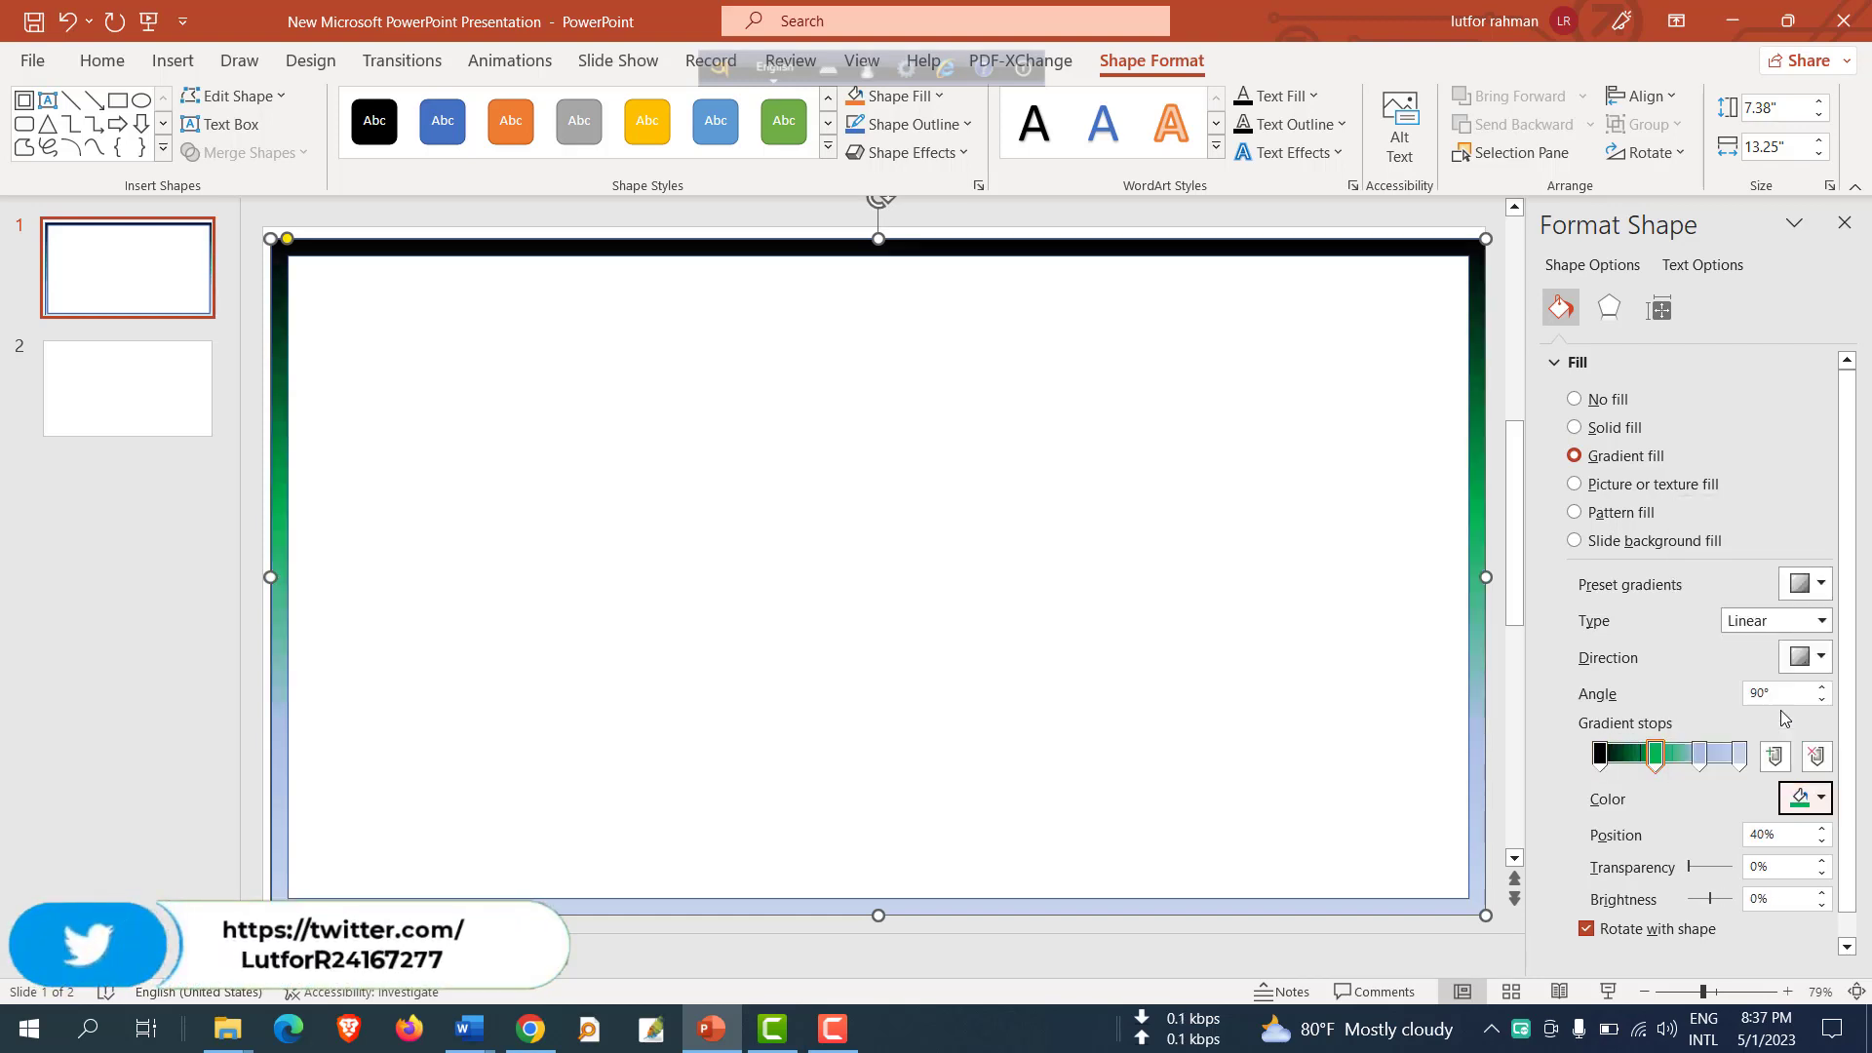
Set the gradient stop at 72% to red.
click(1701, 759)
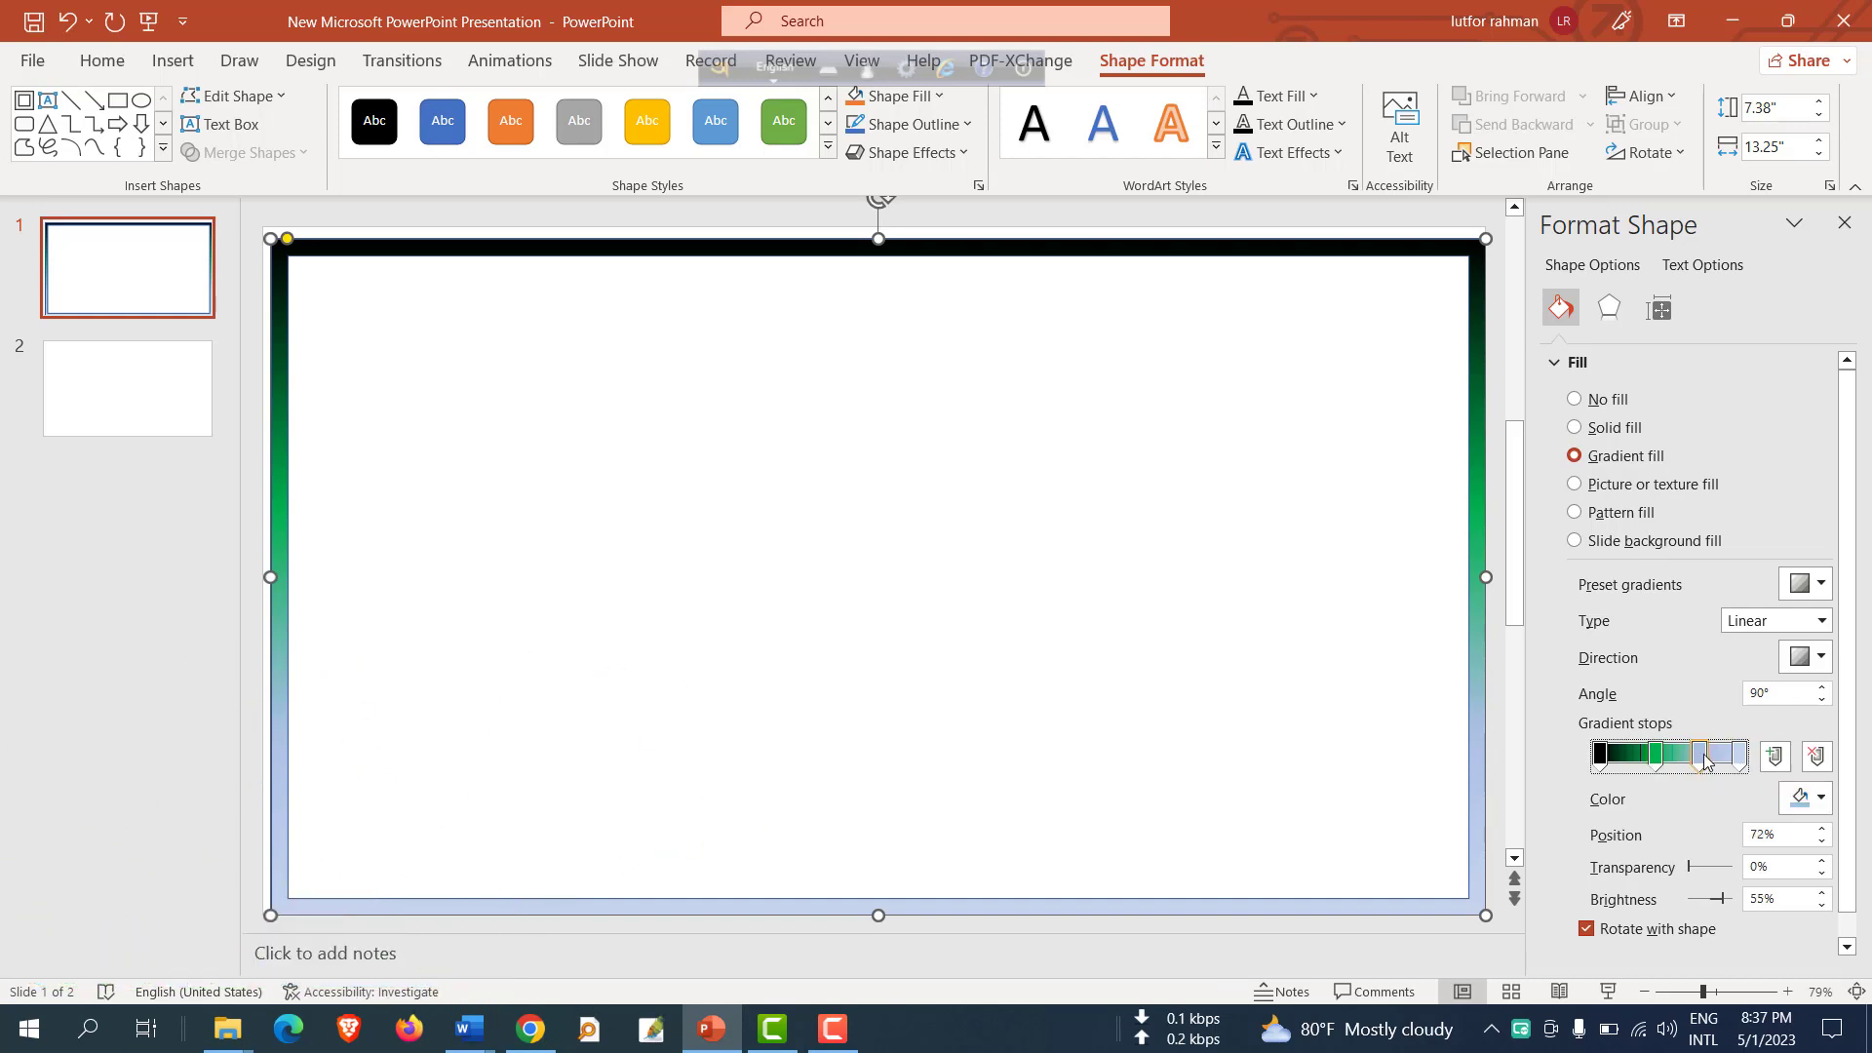
click(1811, 798)
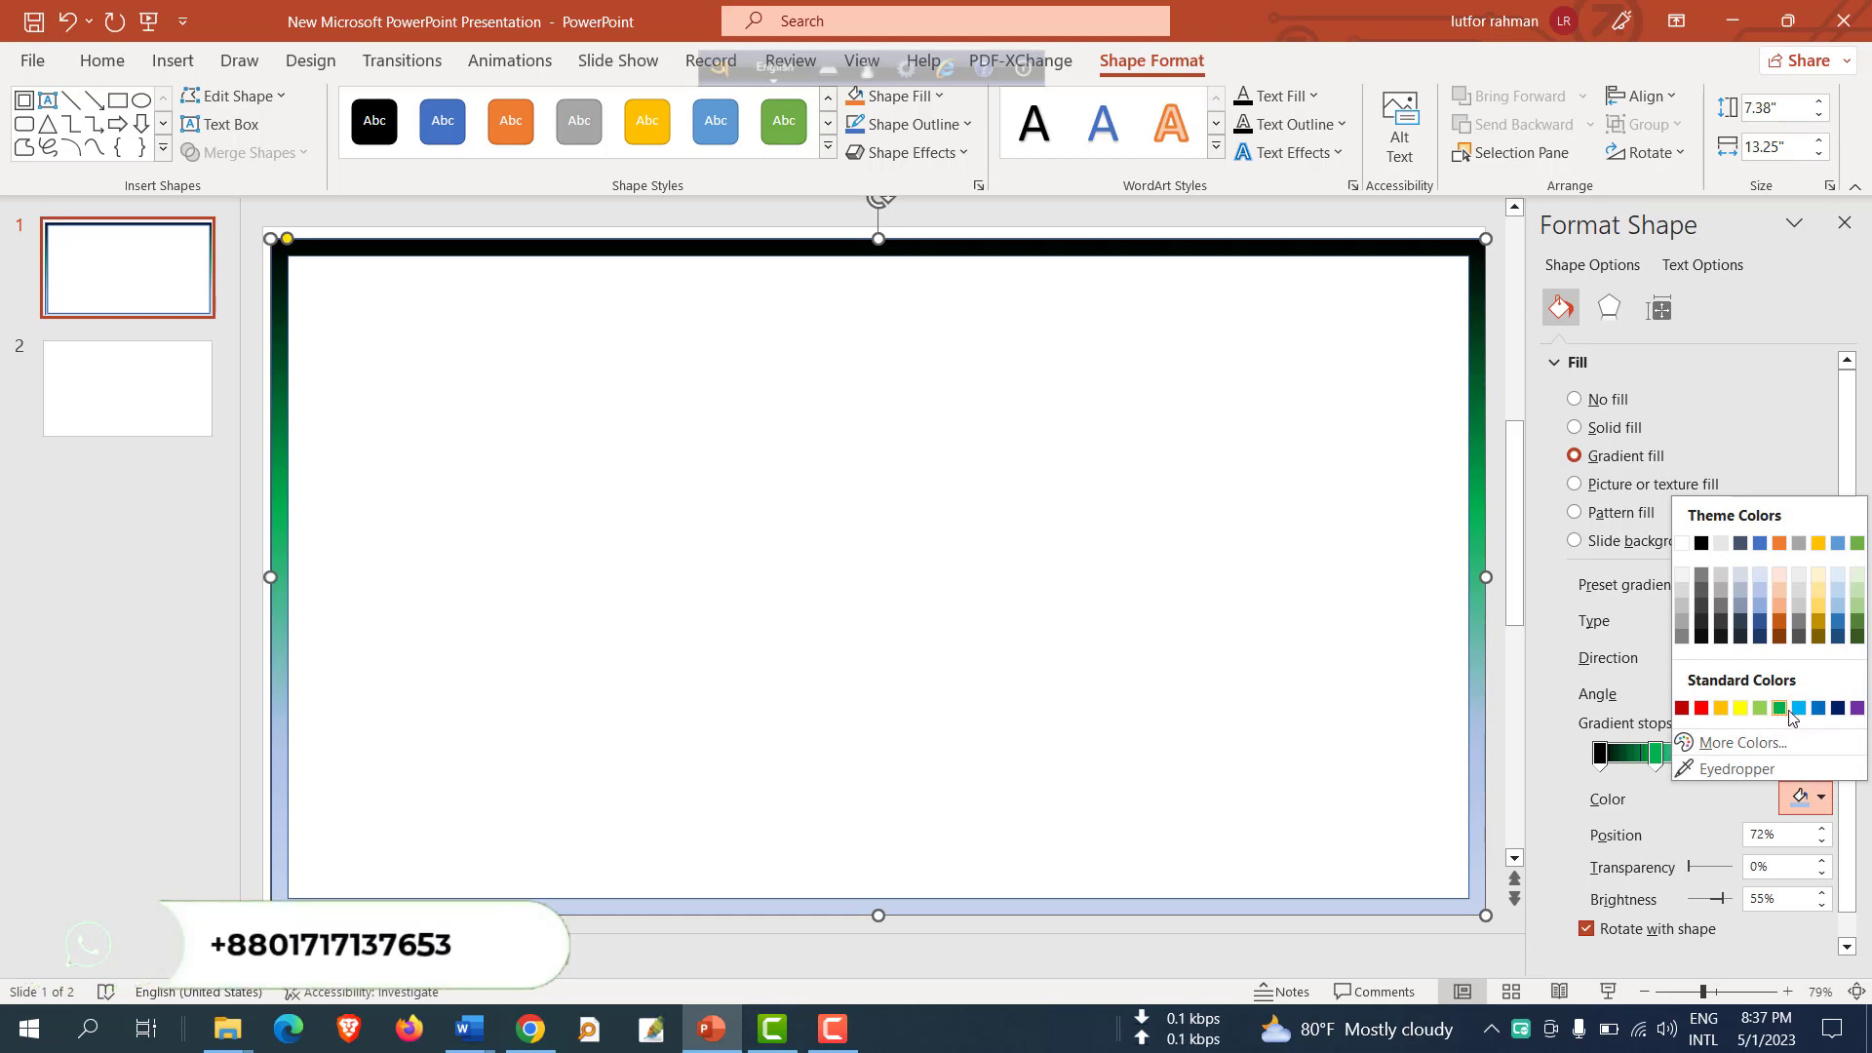
click(1701, 709)
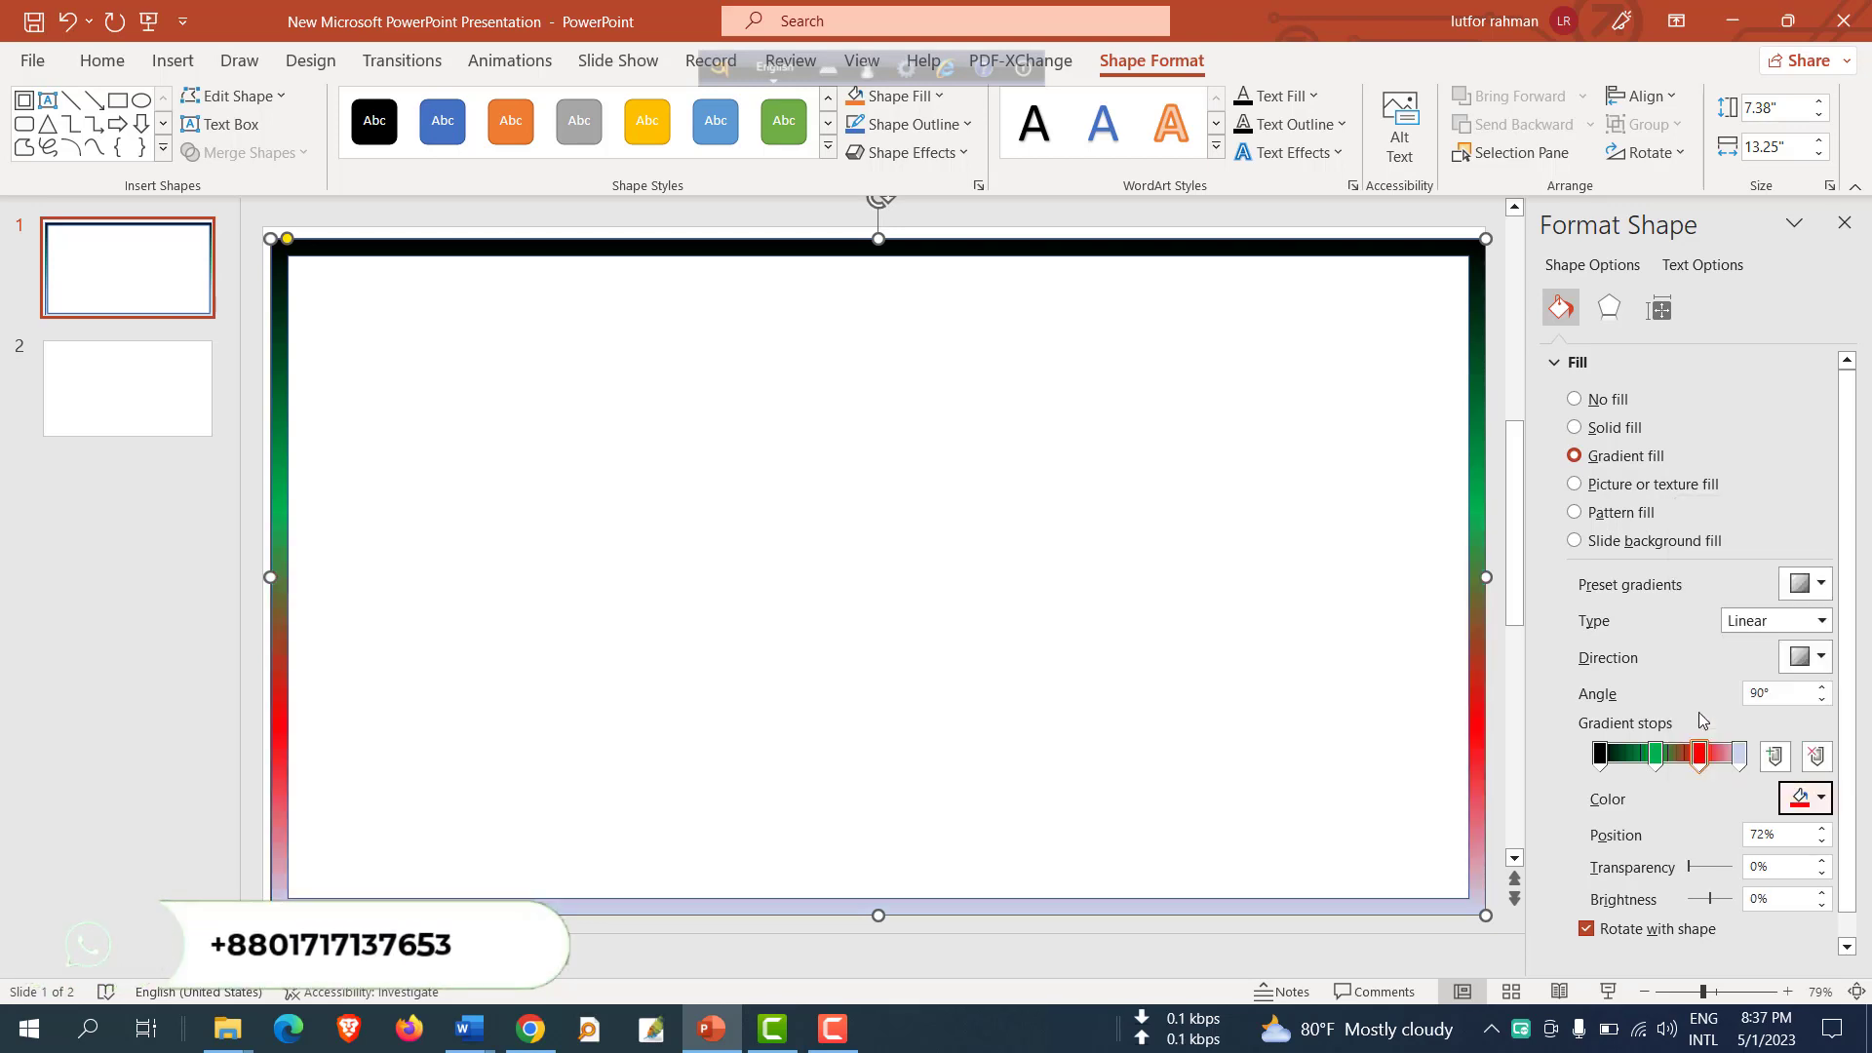
Set the last gradient stop, at 100%, to Light Blue and close the Format Shape pane.
click(1741, 756)
click(1818, 798)
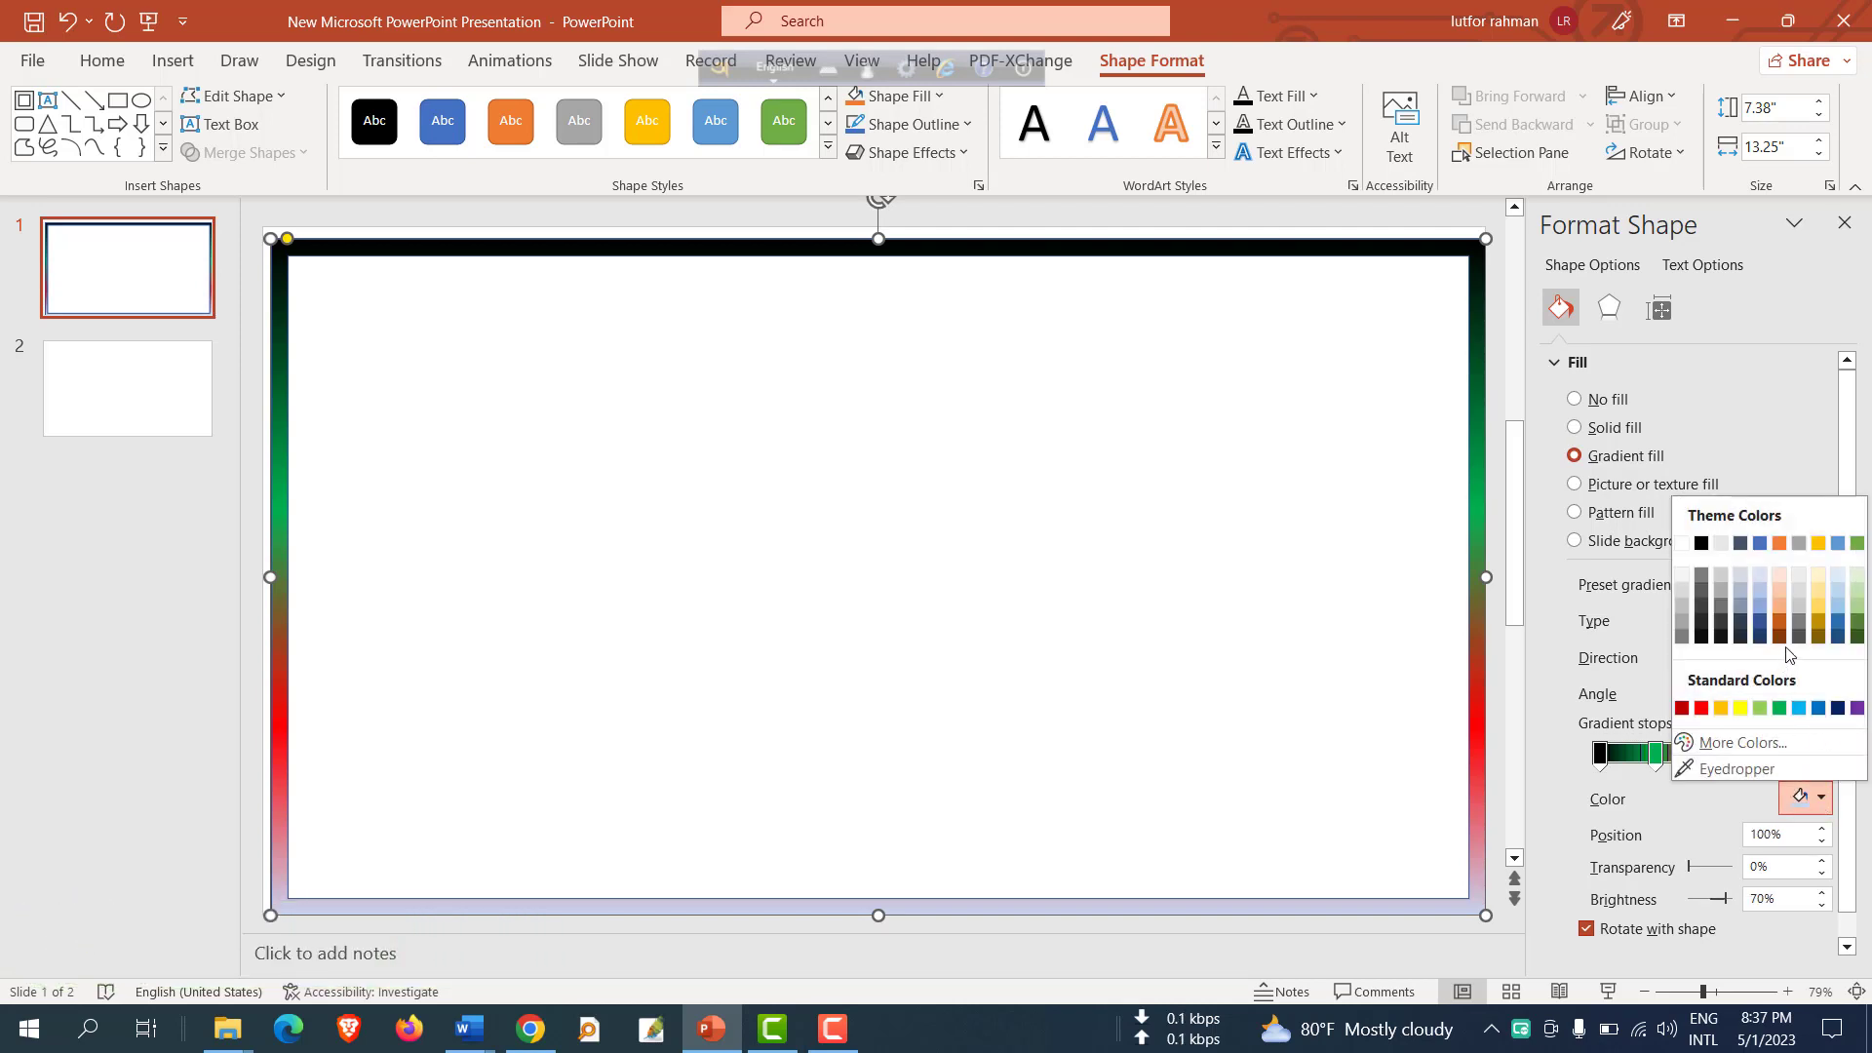
click(1800, 710)
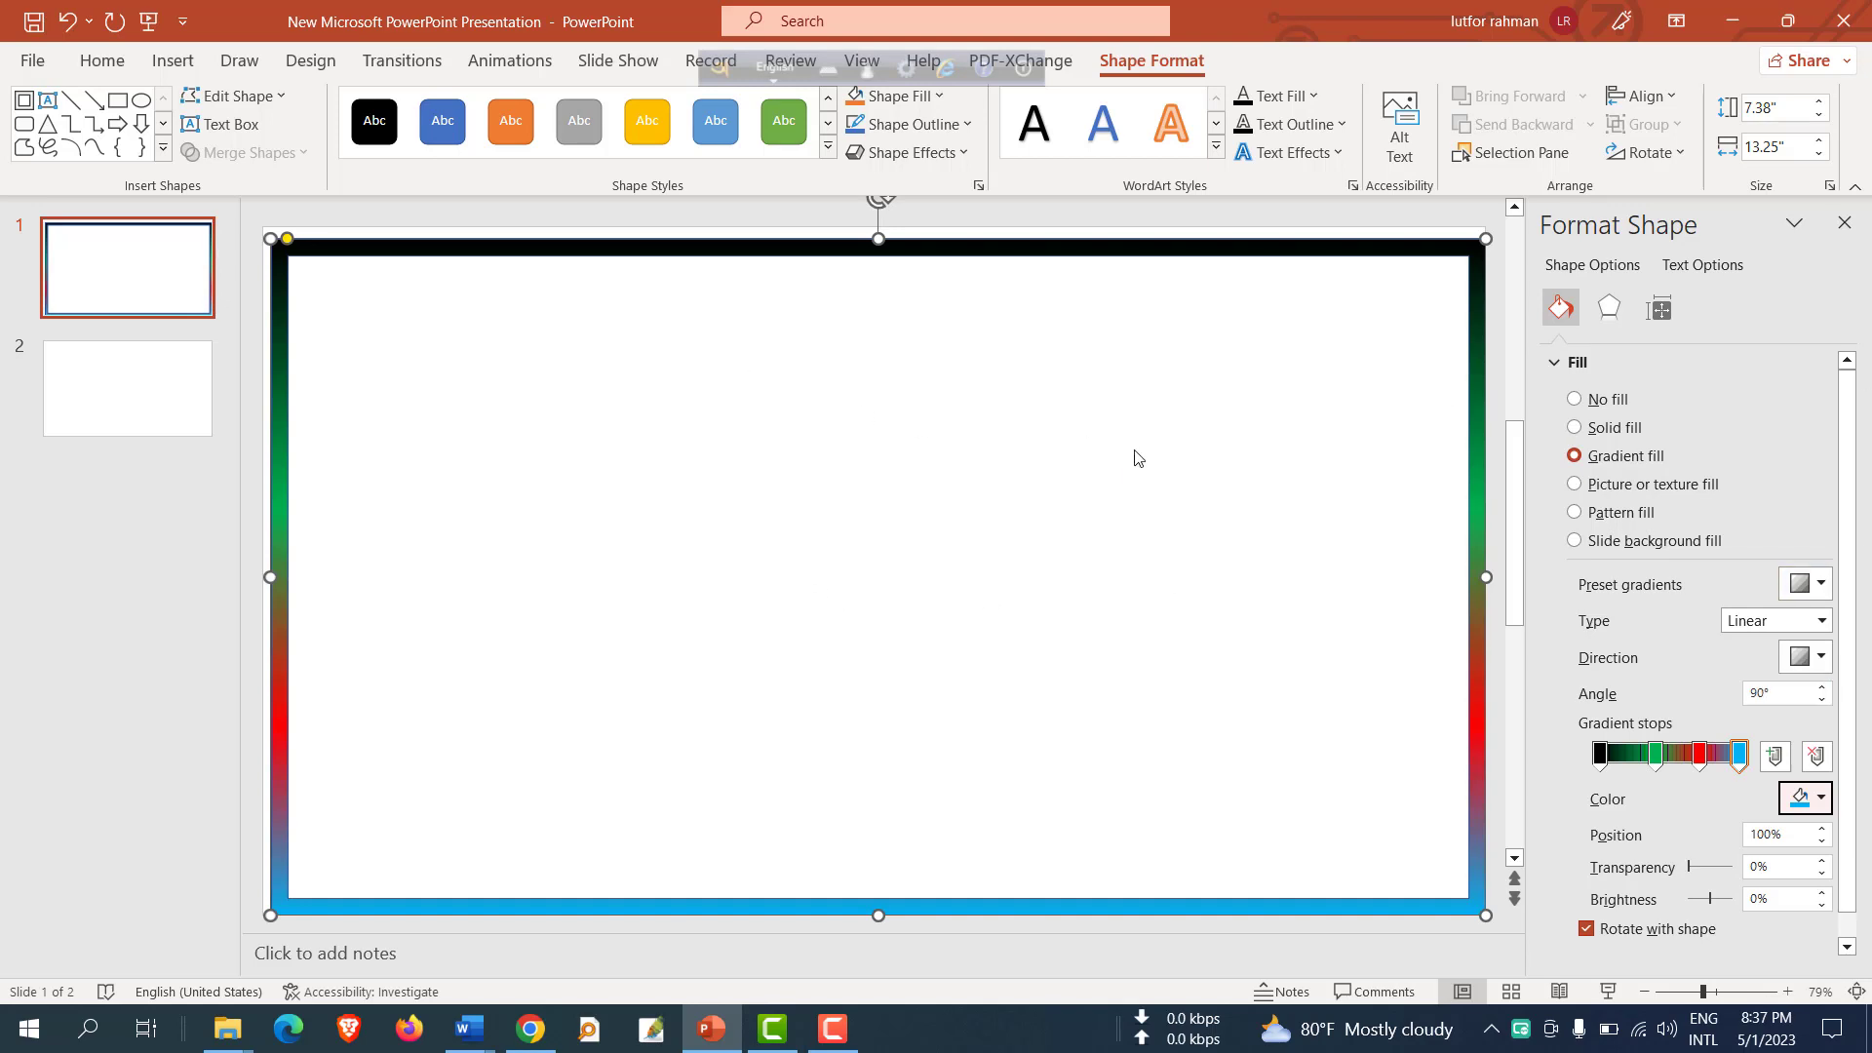
click(1841, 224)
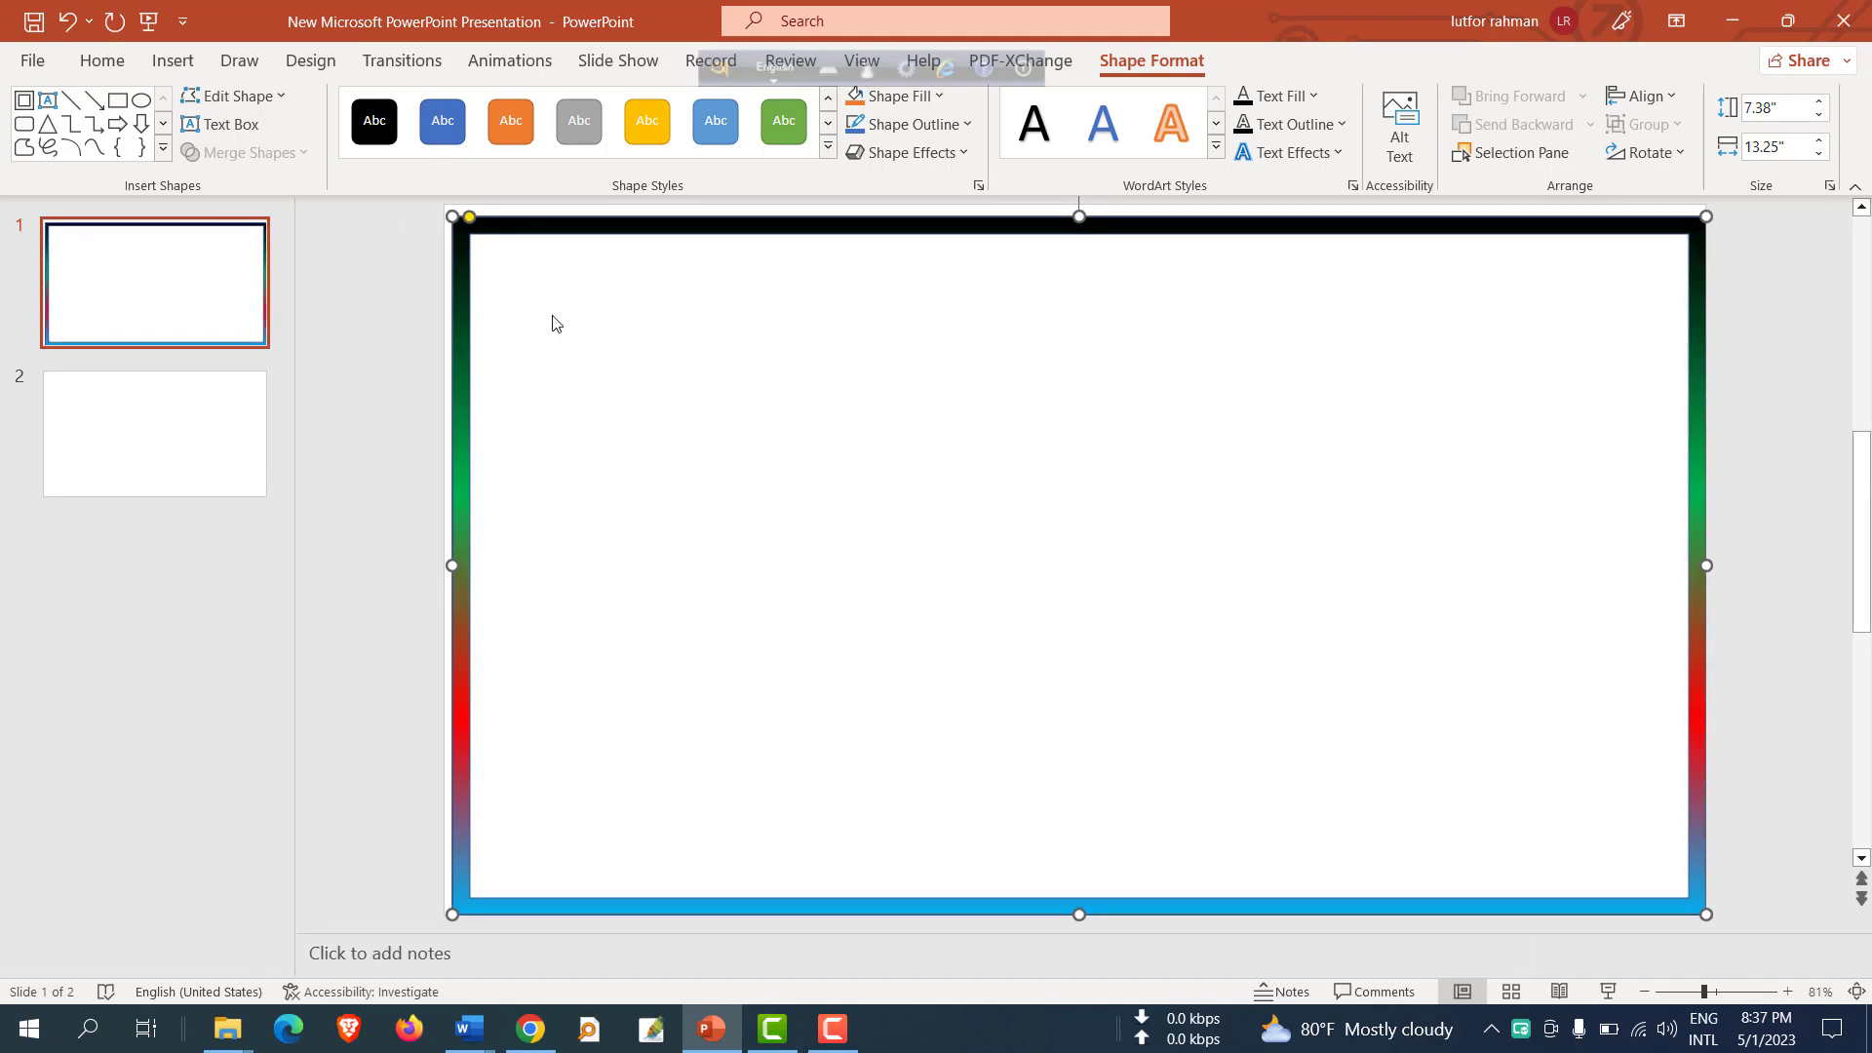
Draw a wide text box near the top of the slide and nudge it slightly upward.
click(175, 62)
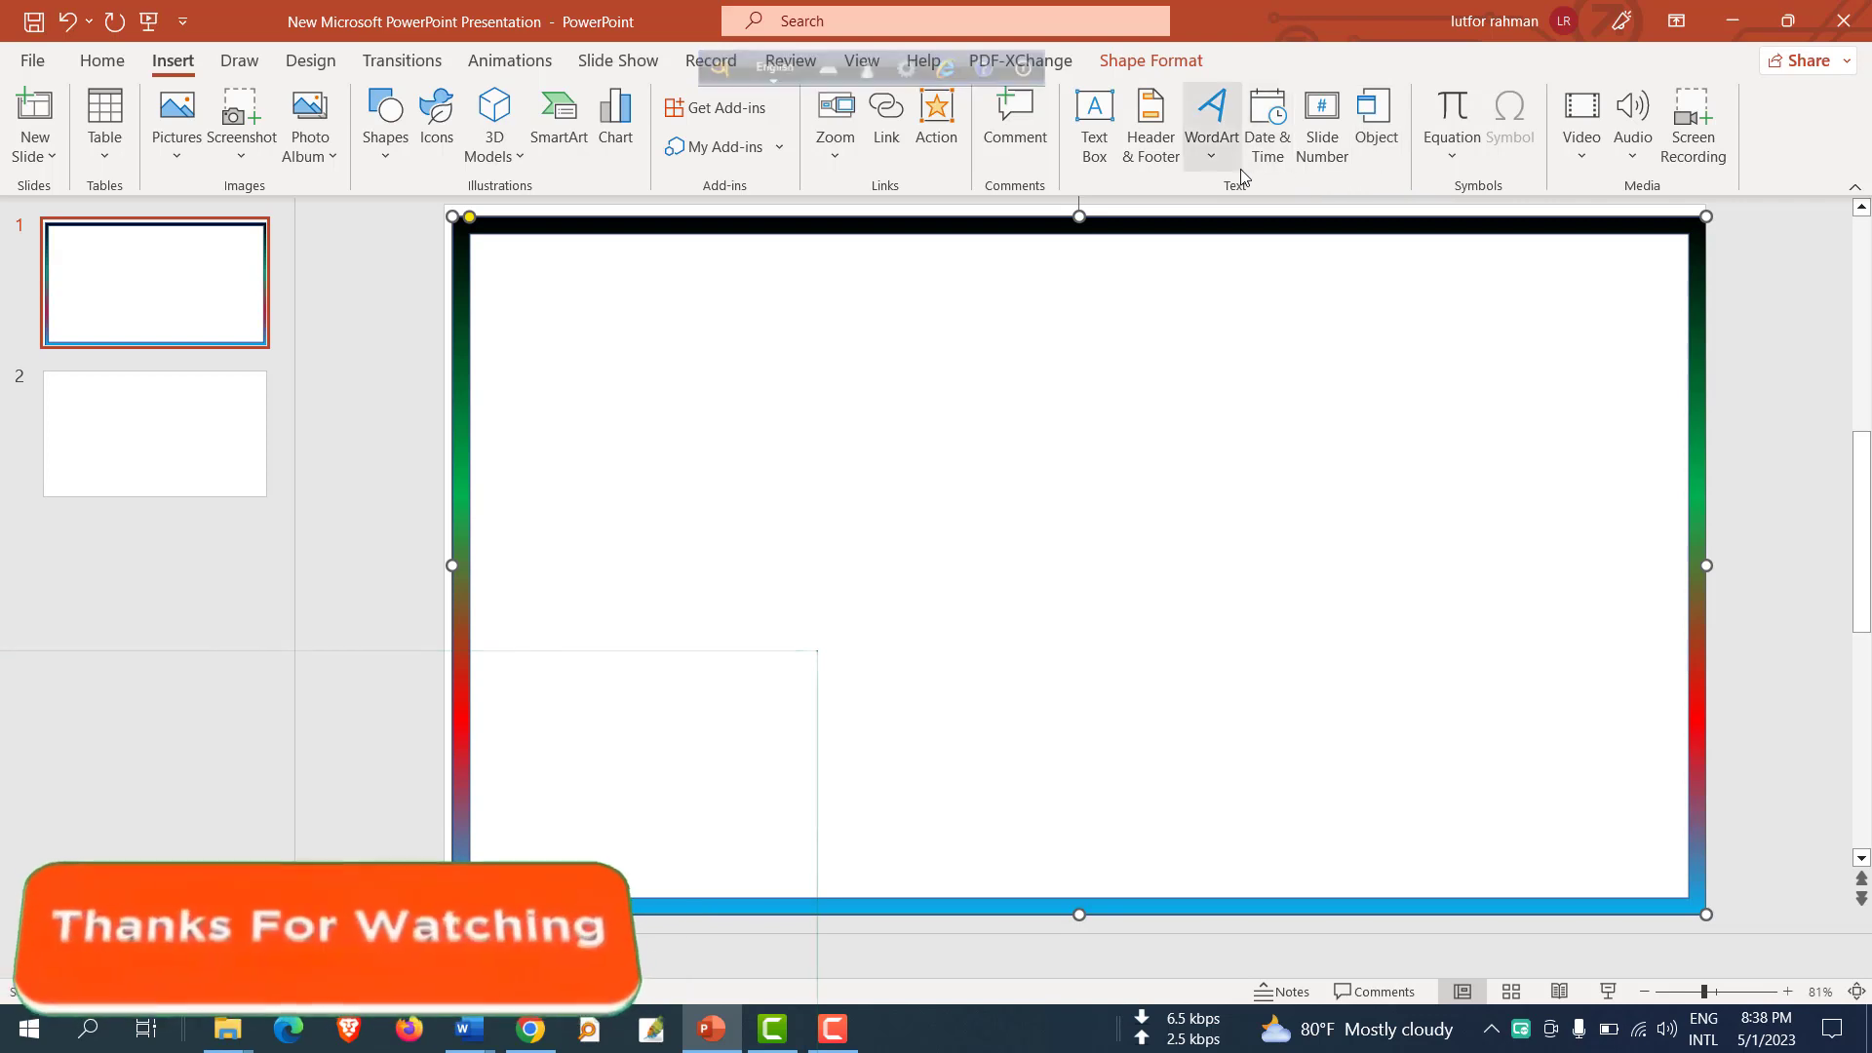
click(1095, 144)
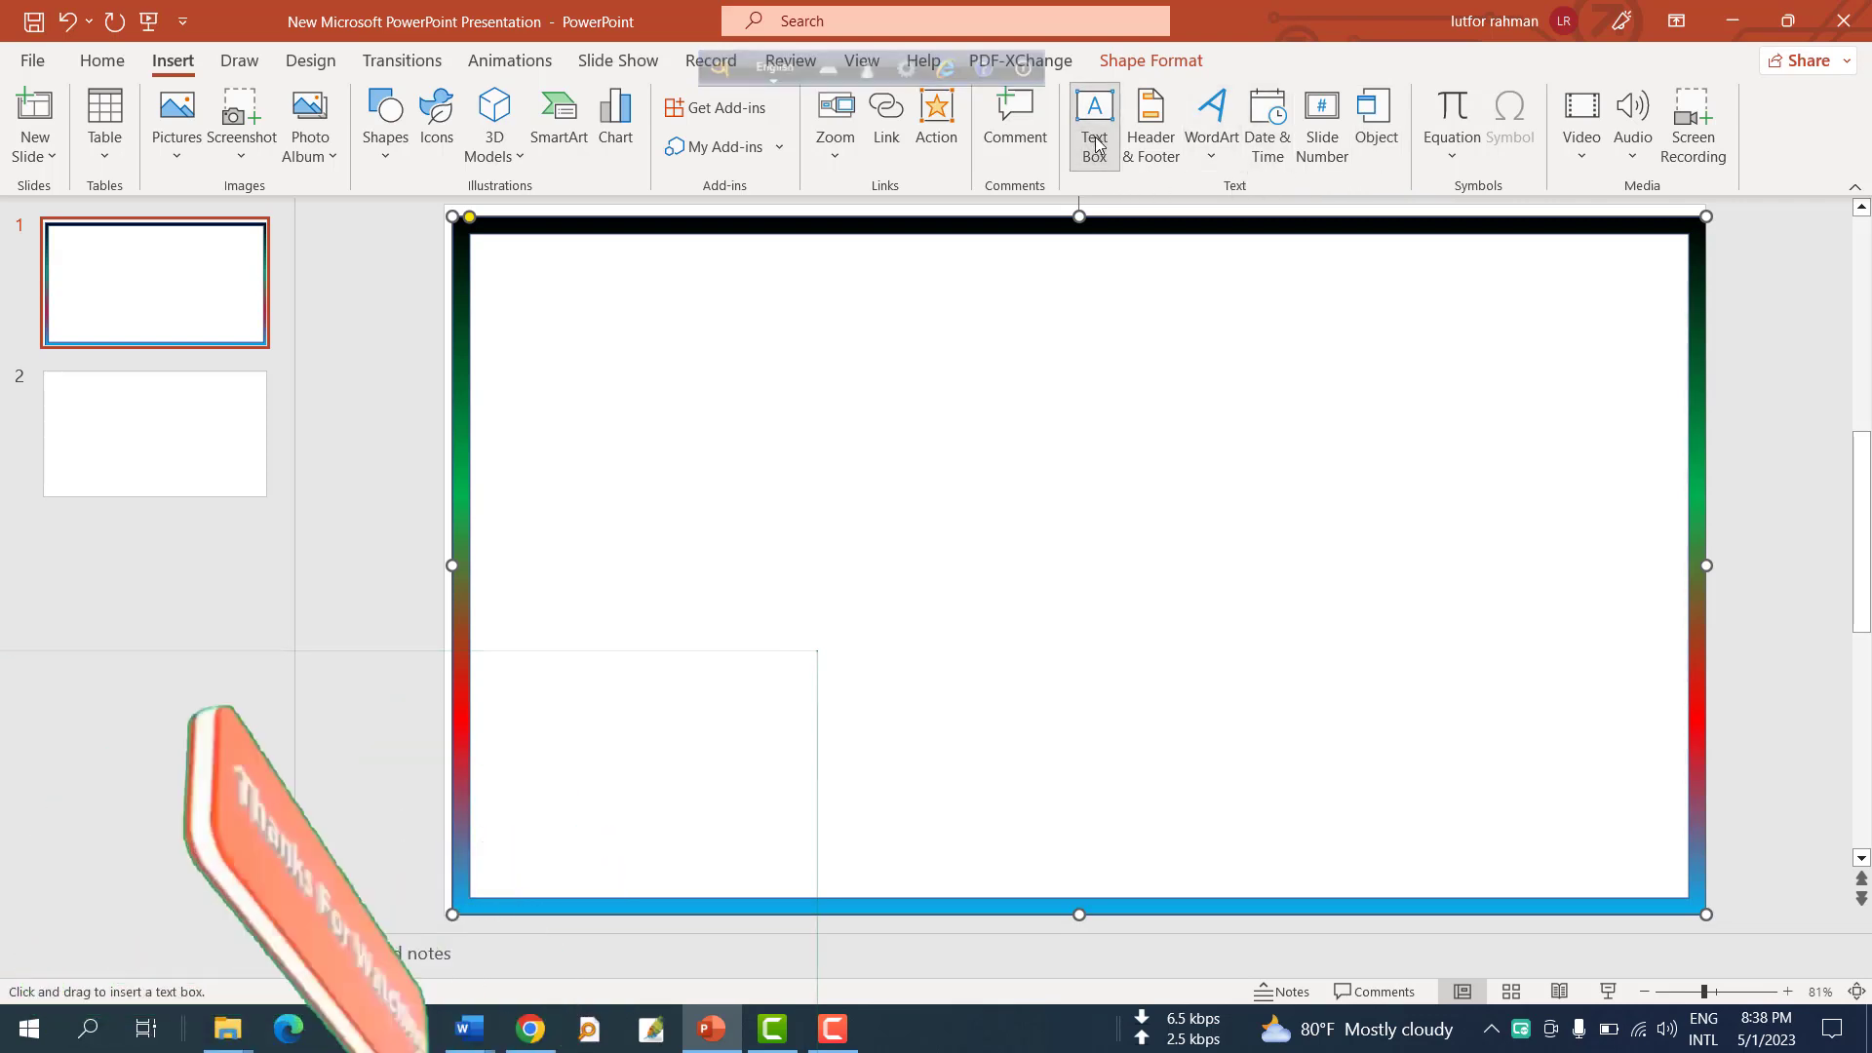
drag(678, 297, 1306, 367)
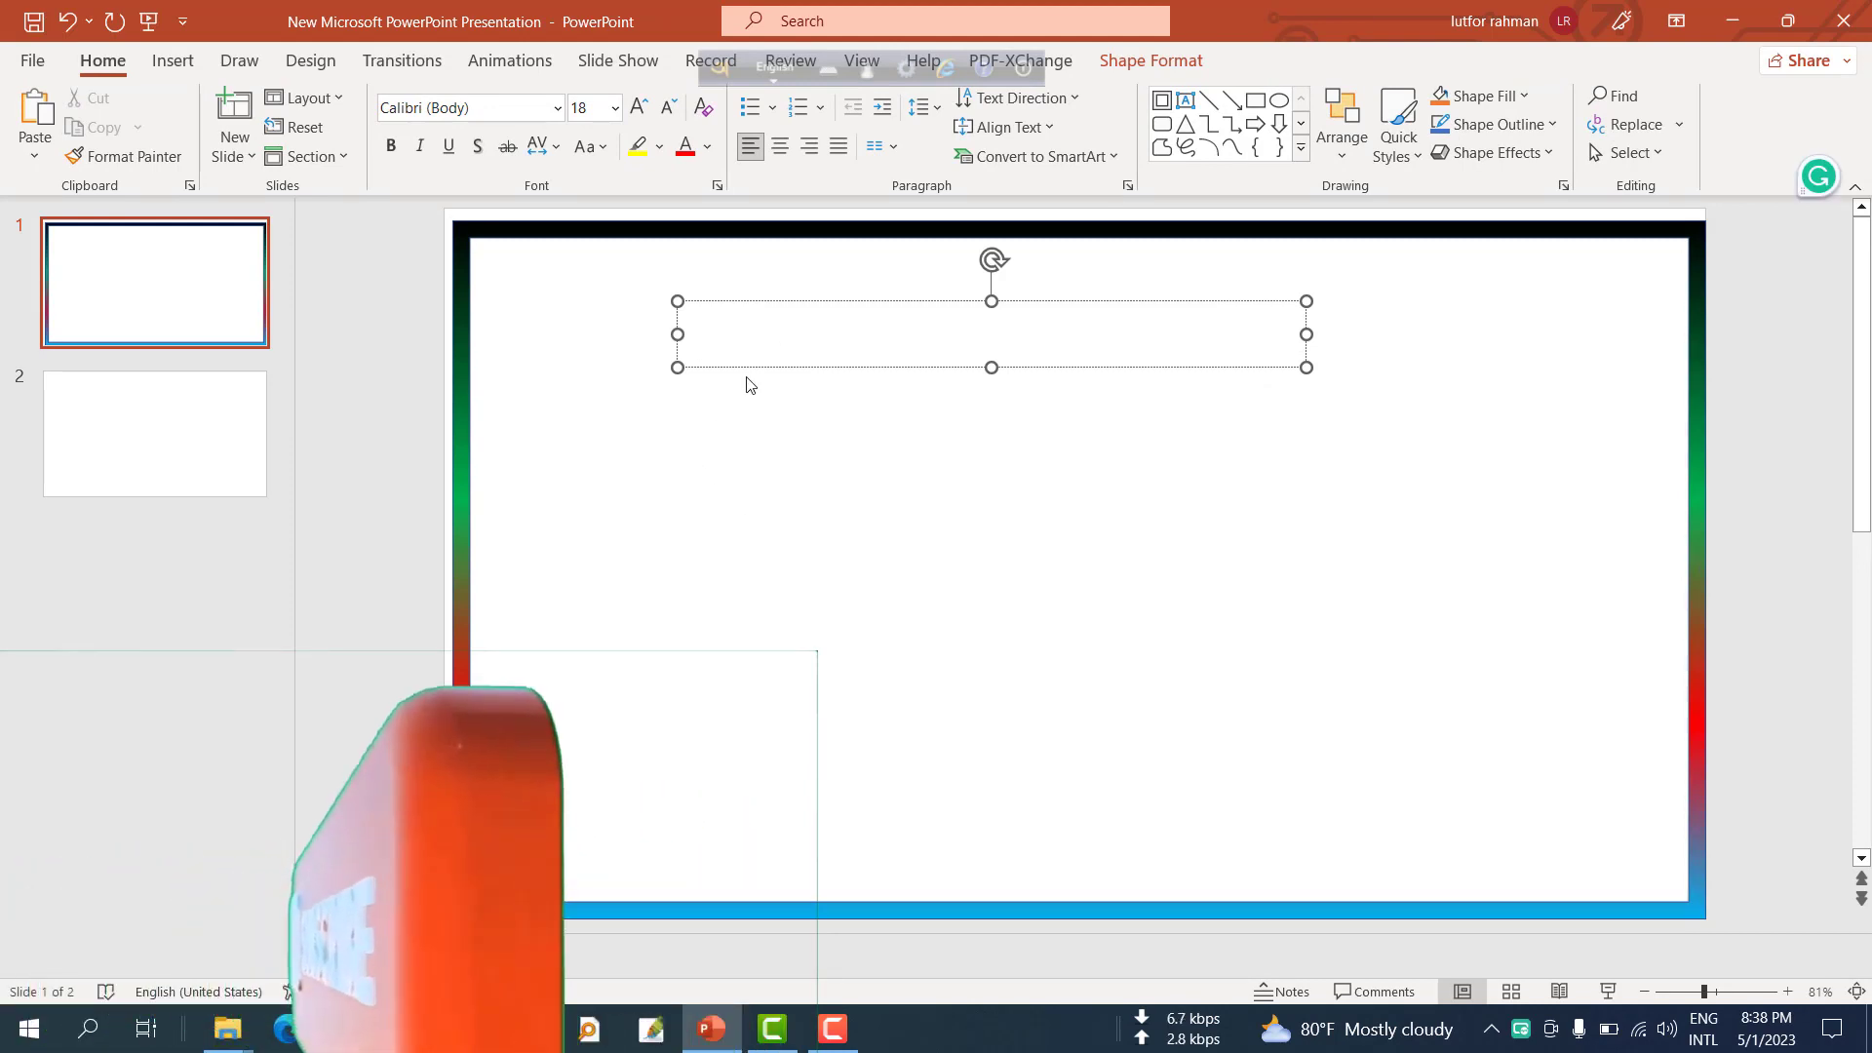
drag(777, 305, 806, 272)
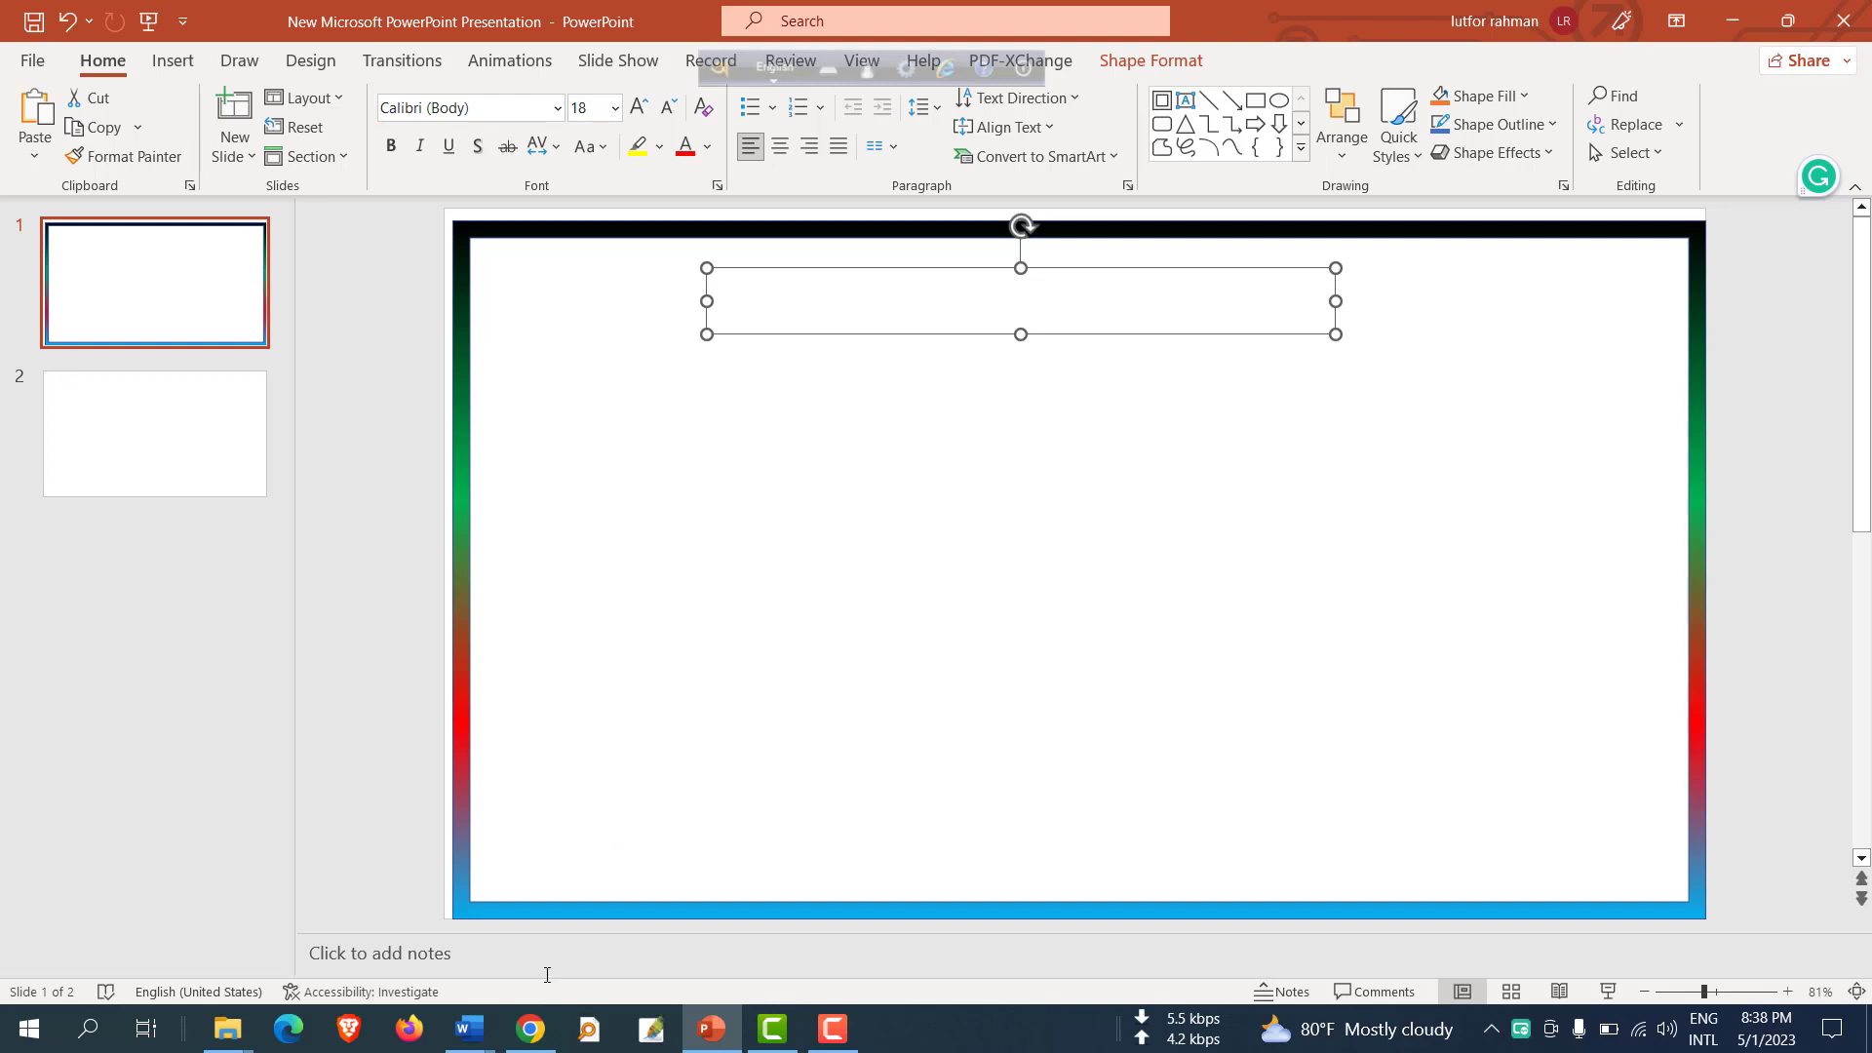
Switch to the Word document and copy the title "How To Make Stylish And Amazing YouTube Thumbnails Using PowerPoint".
mouse_move(469, 1028)
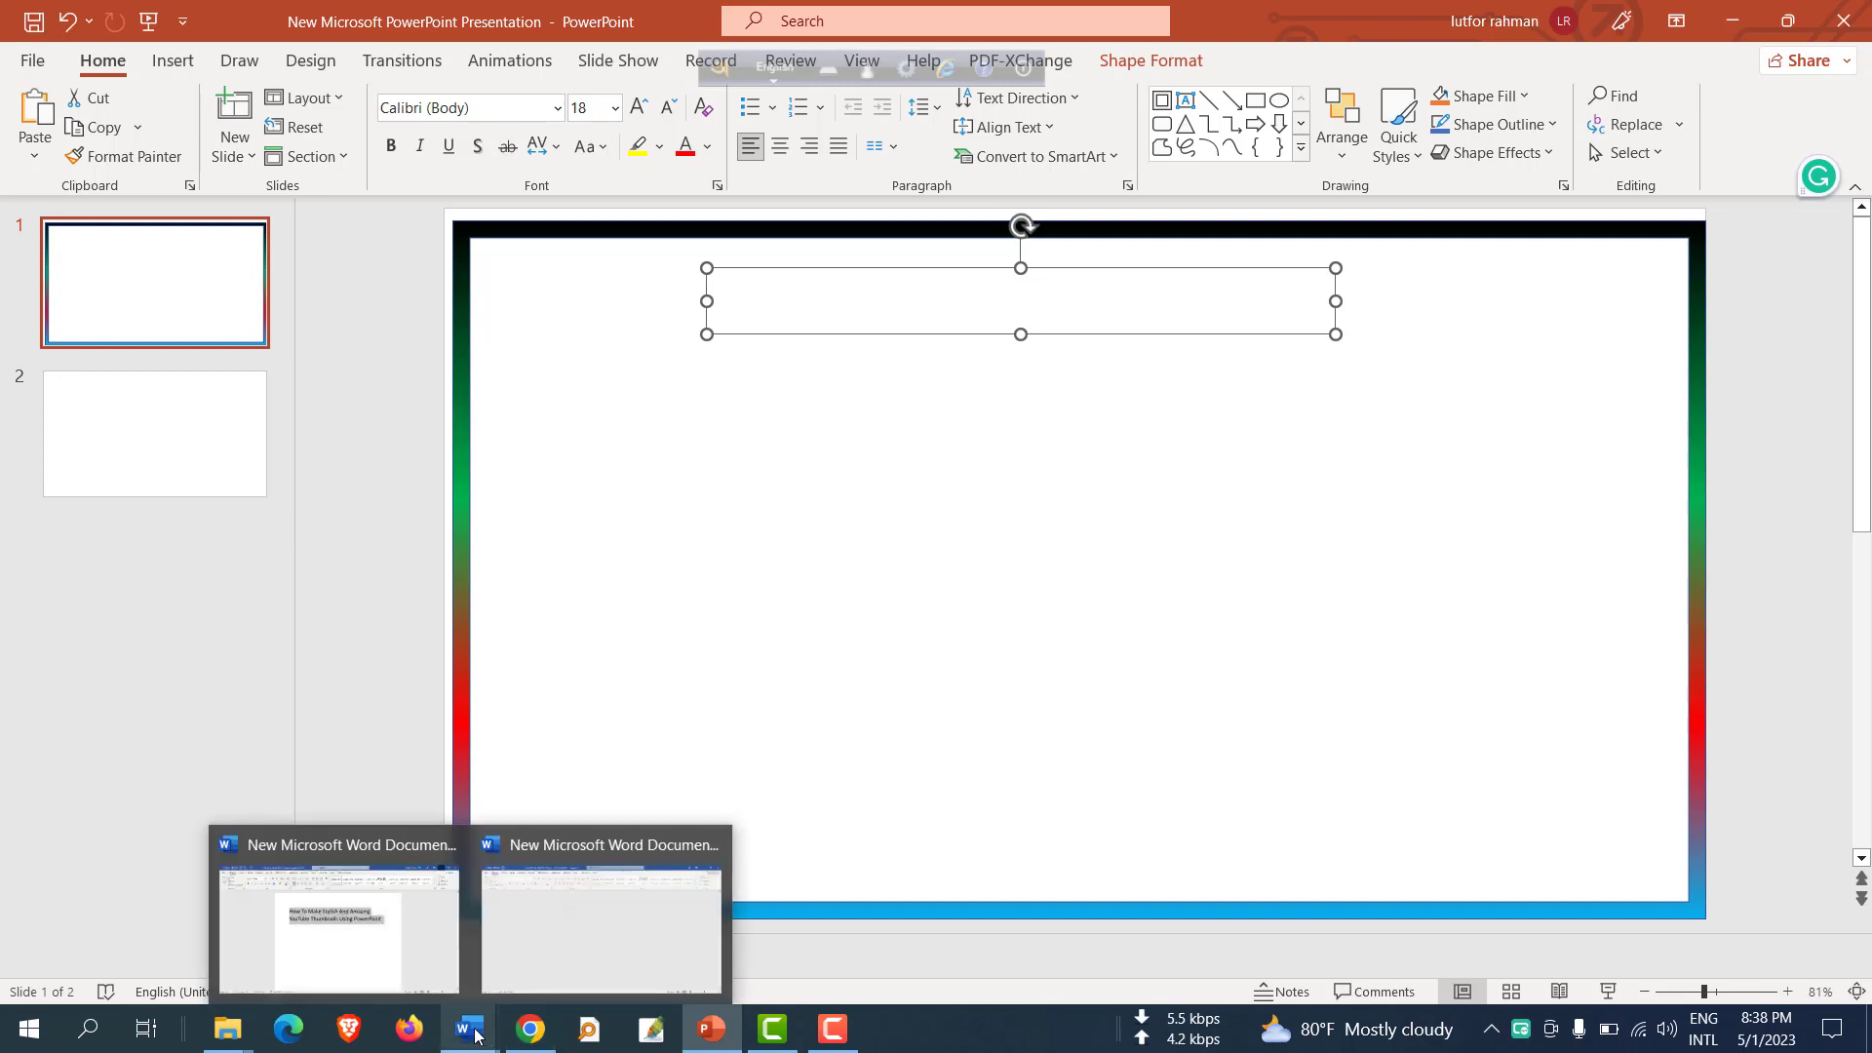
click(360, 940)
click(632, 368)
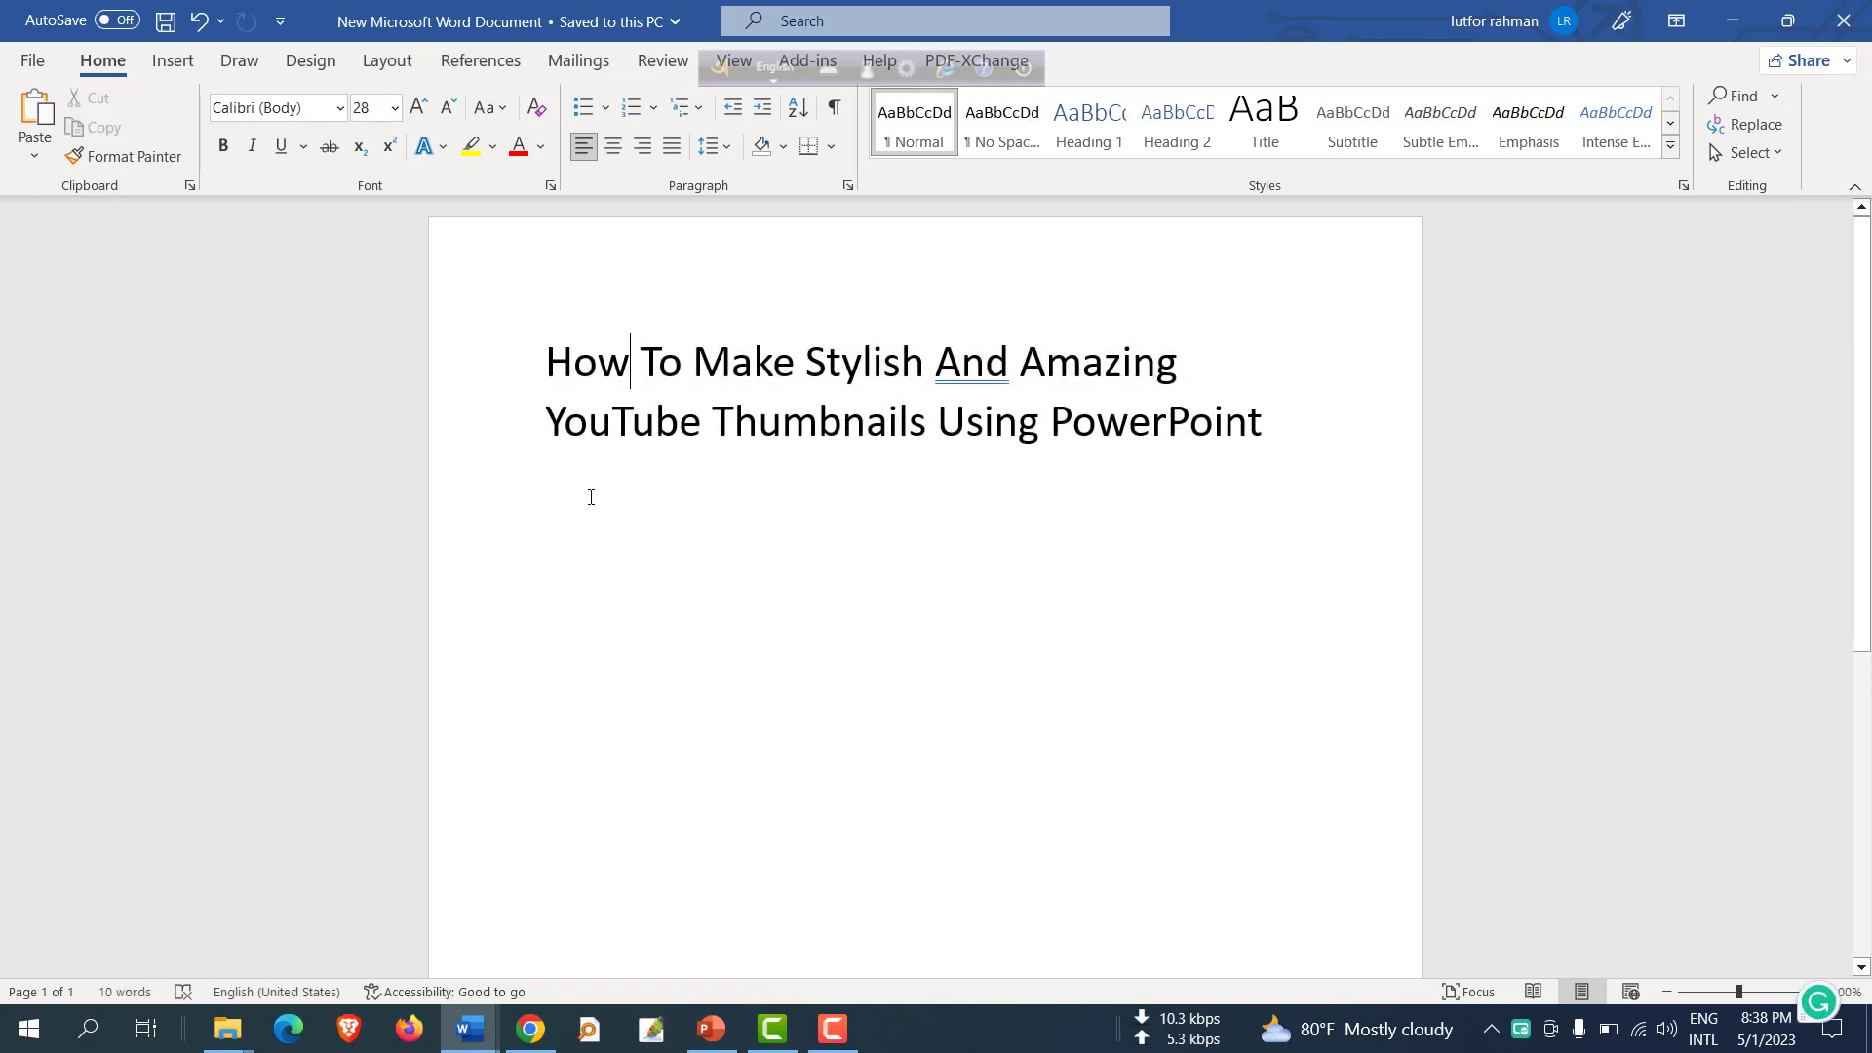
drag(546, 366, 1191, 403)
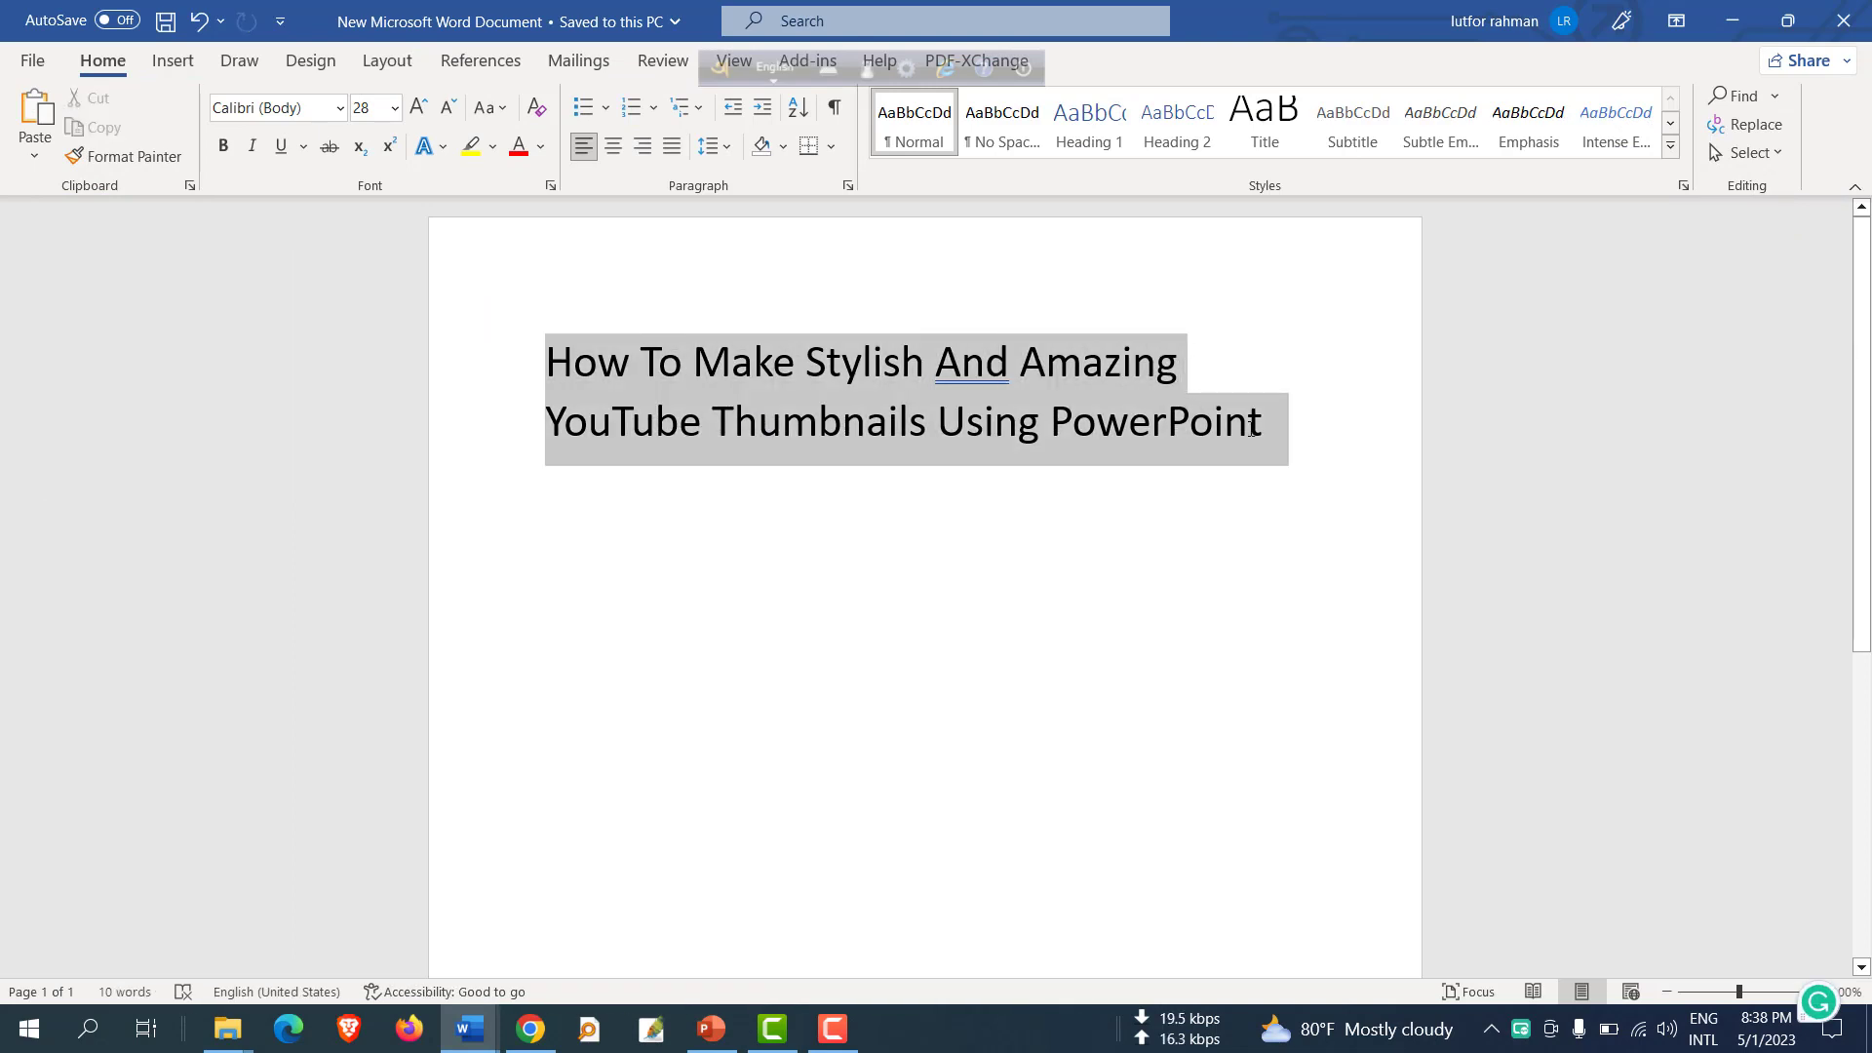
right_click(792, 394)
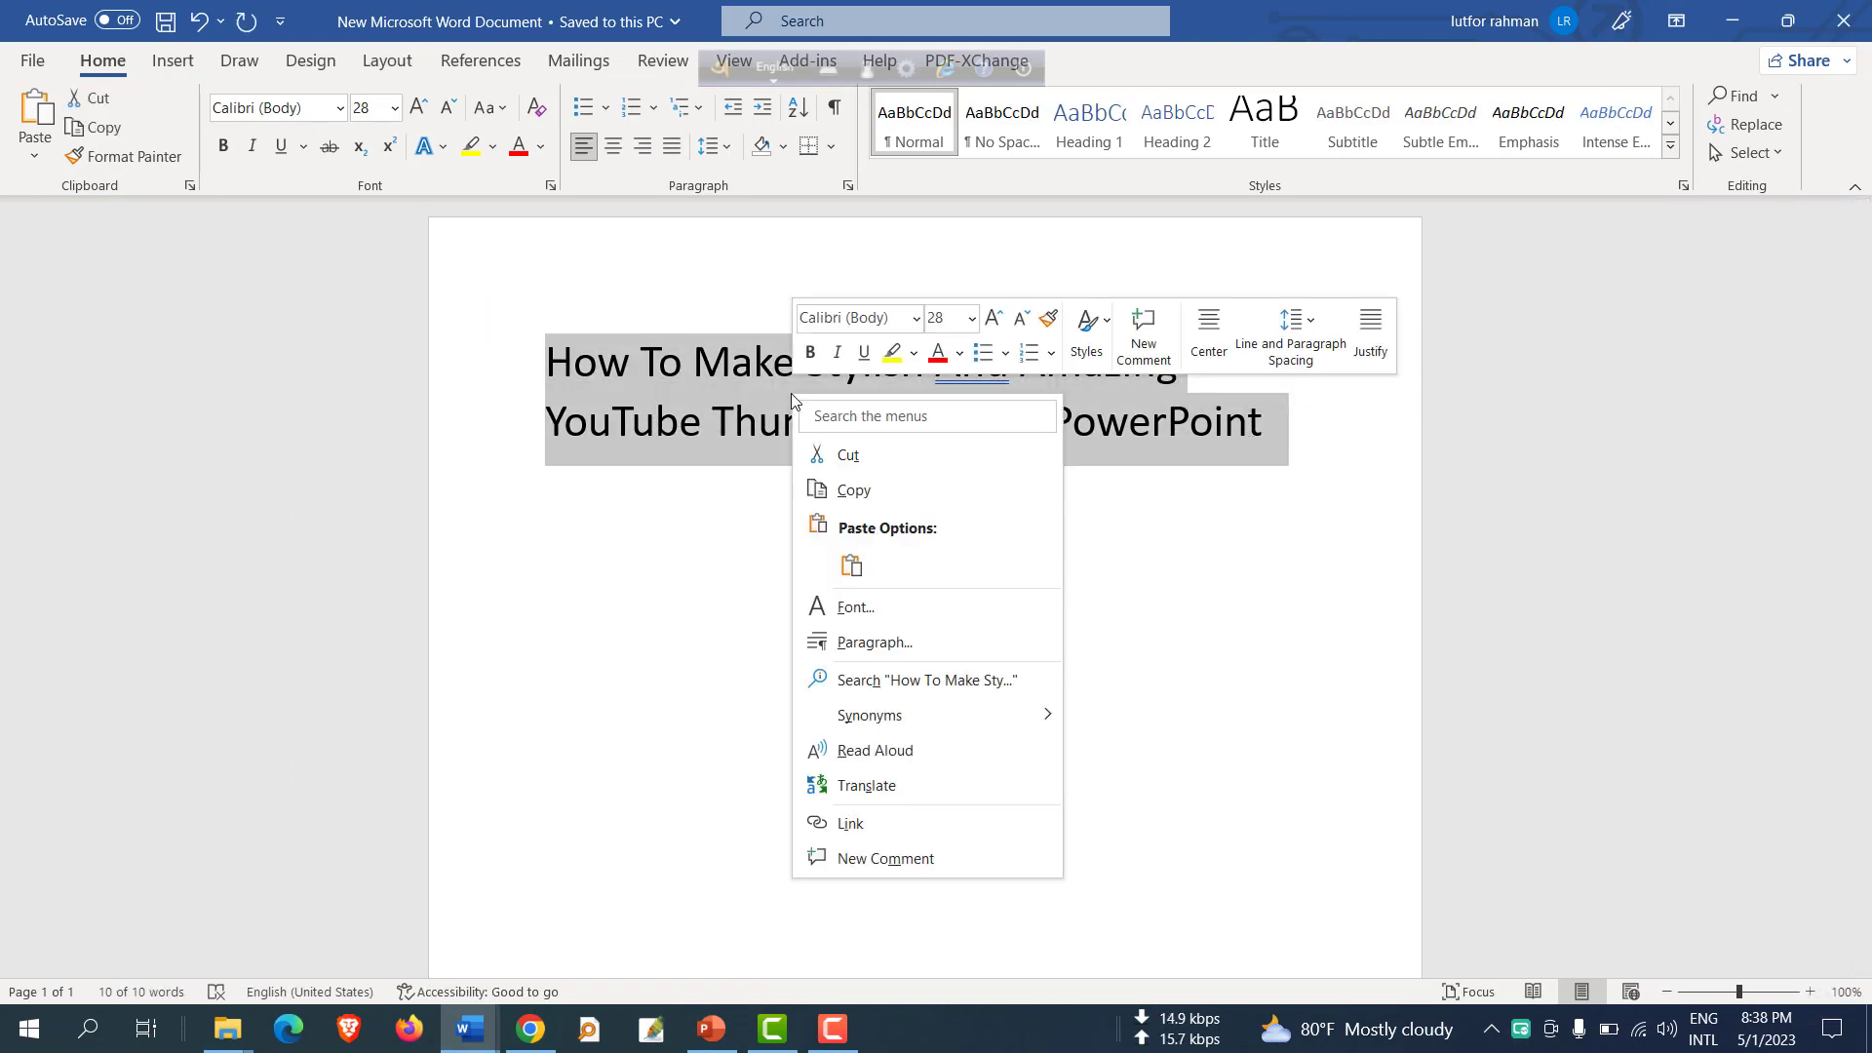
click(883, 497)
Return to PowerPoint and paste the copied title into the new text box.
key(alt+Tab)
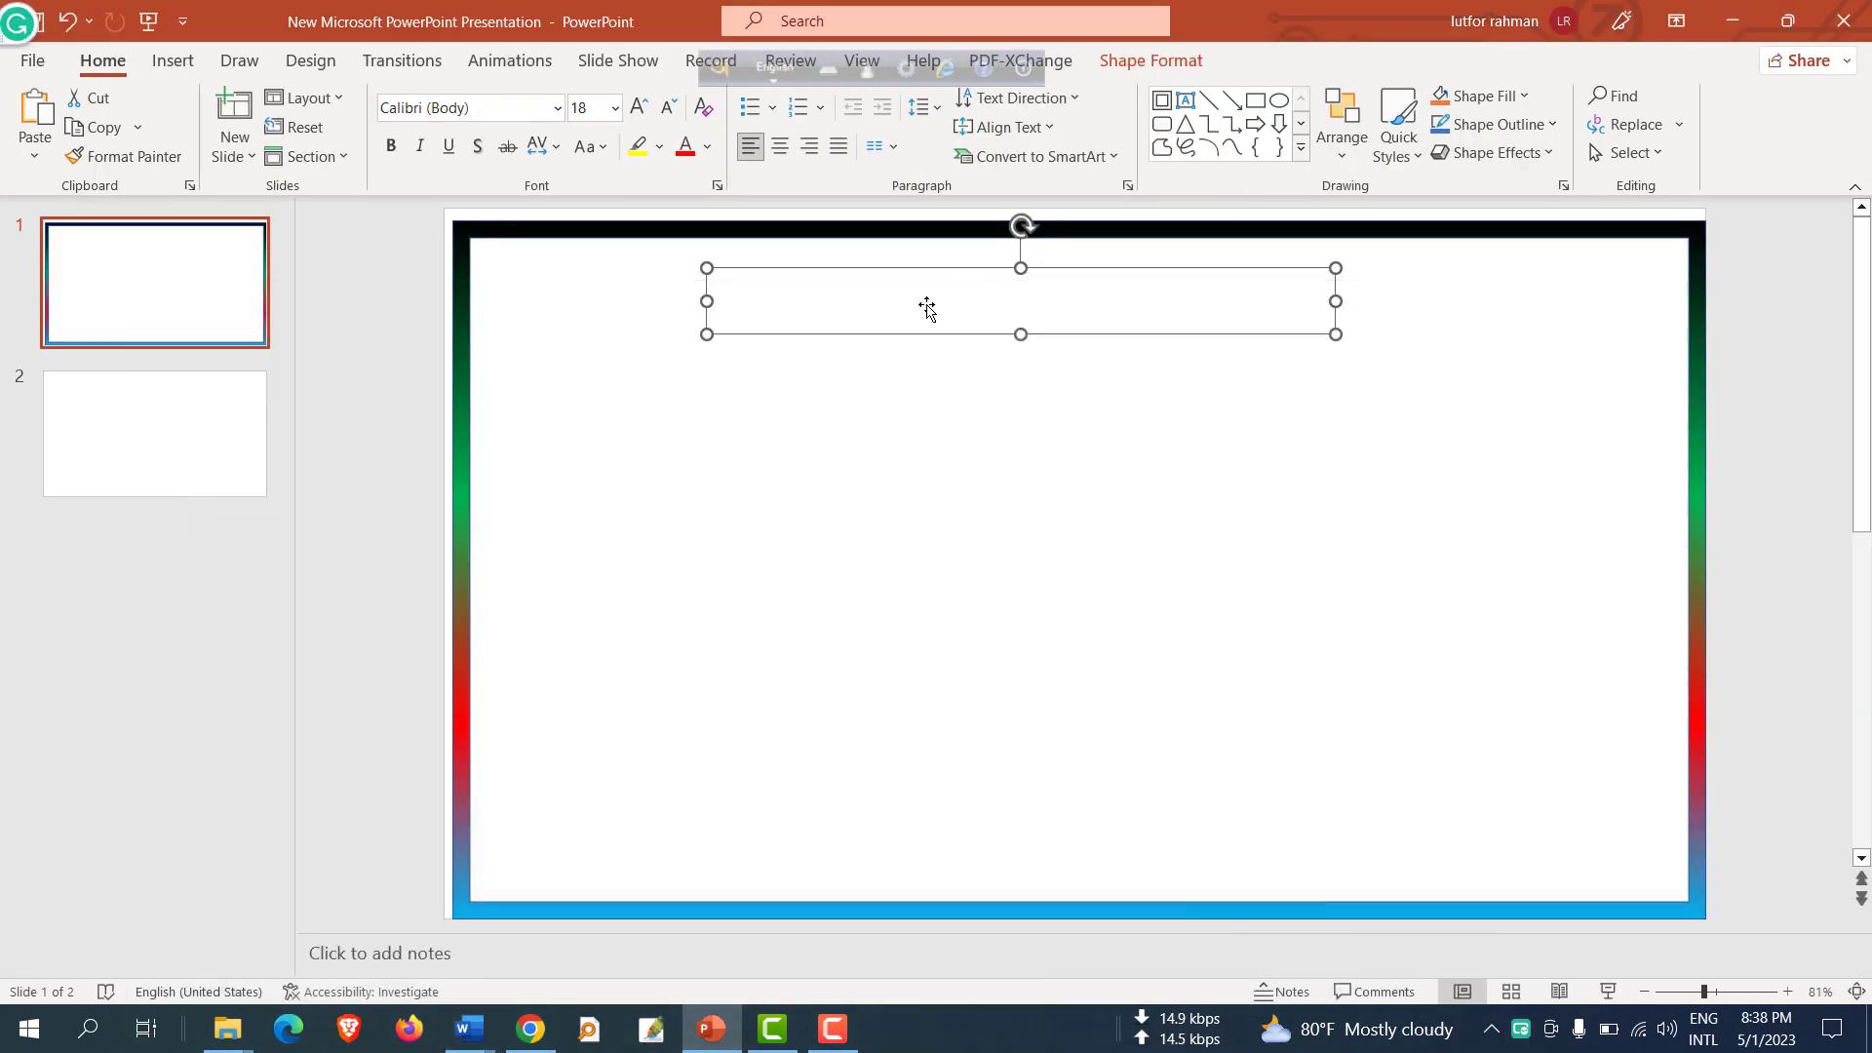
right_click(812, 292)
click(752, 300)
right_click(750, 300)
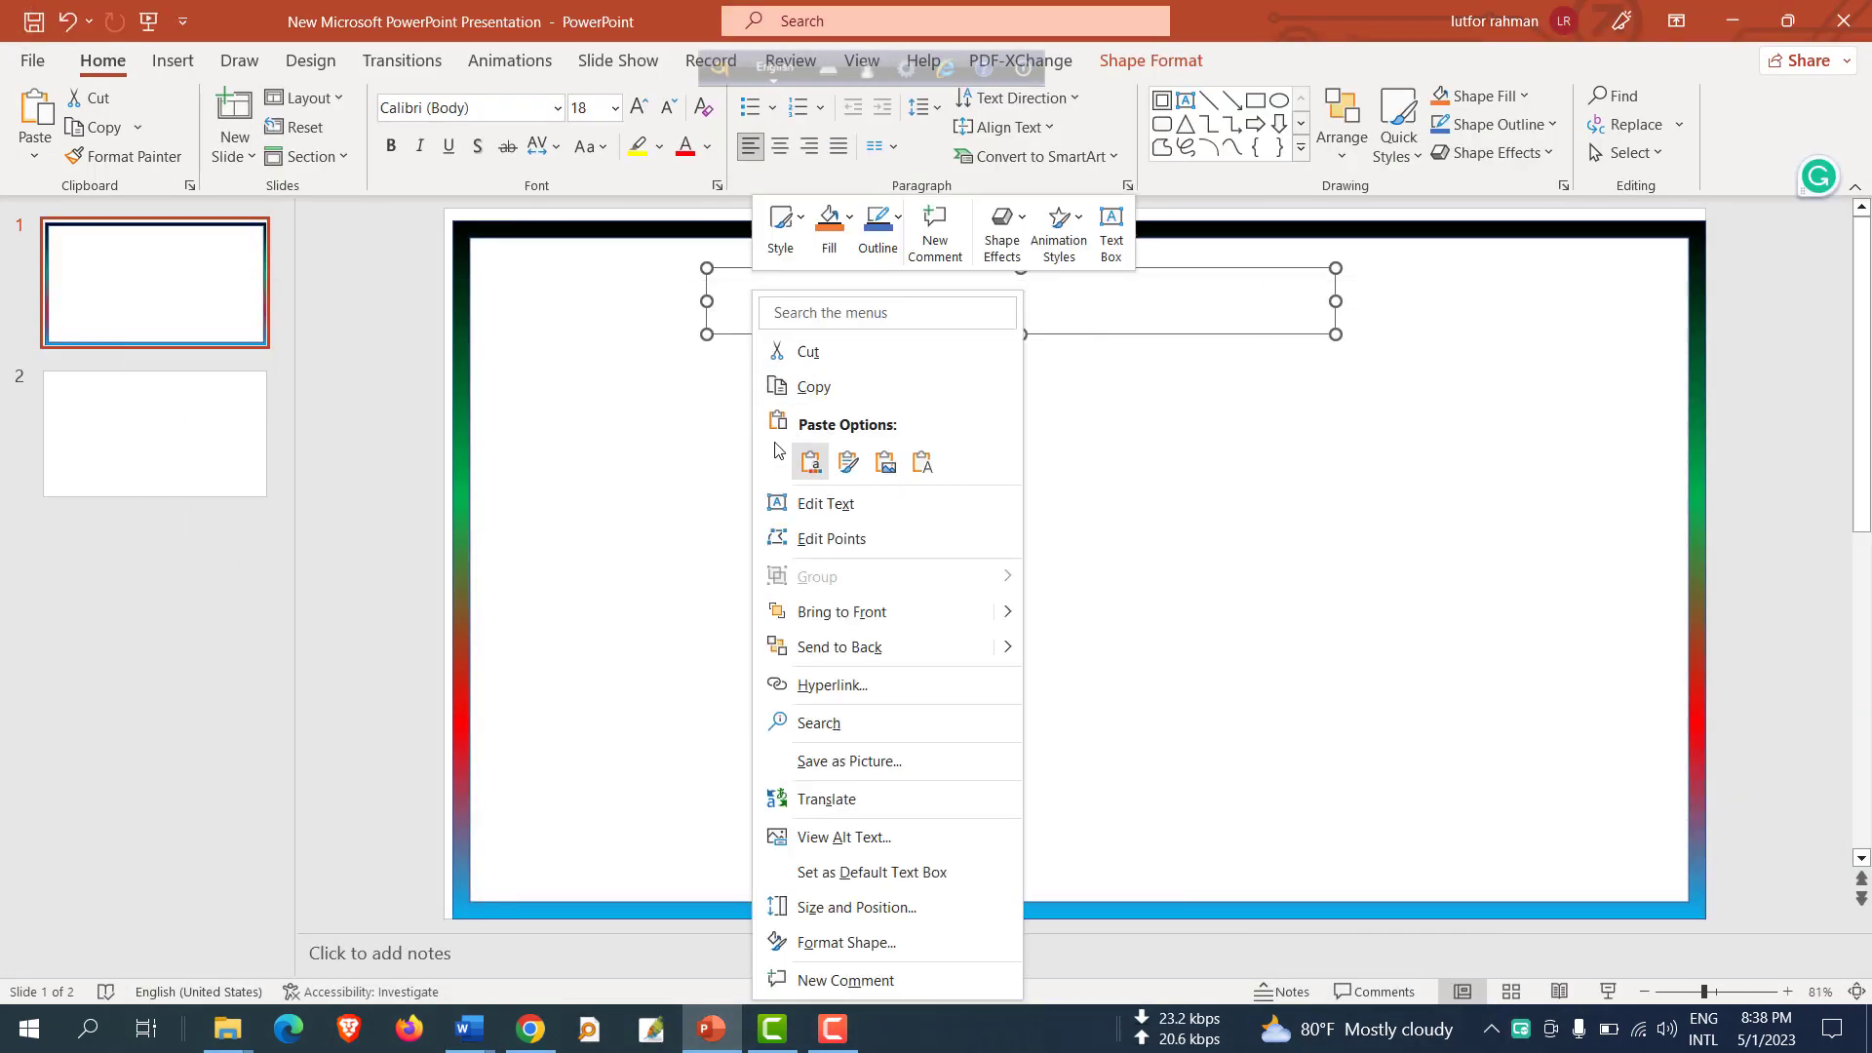
click(718, 334)
click(746, 302)
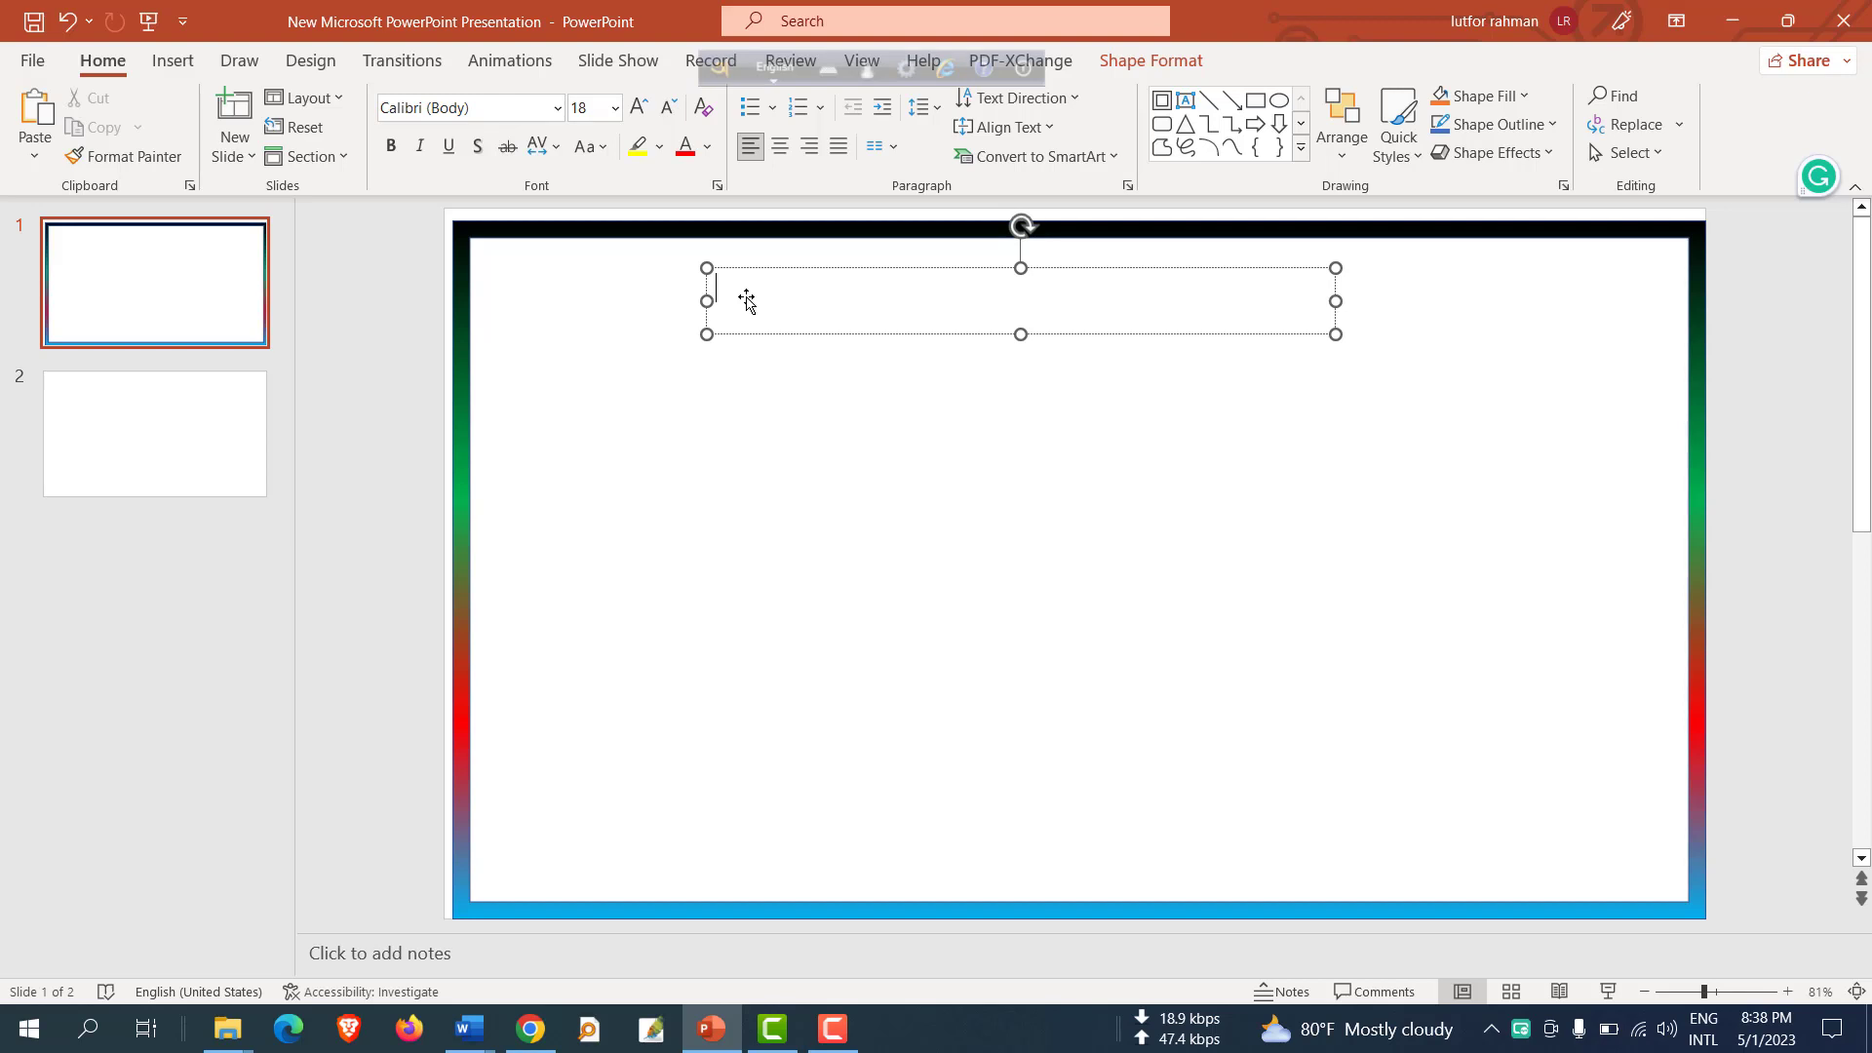
key(ctrl+v)
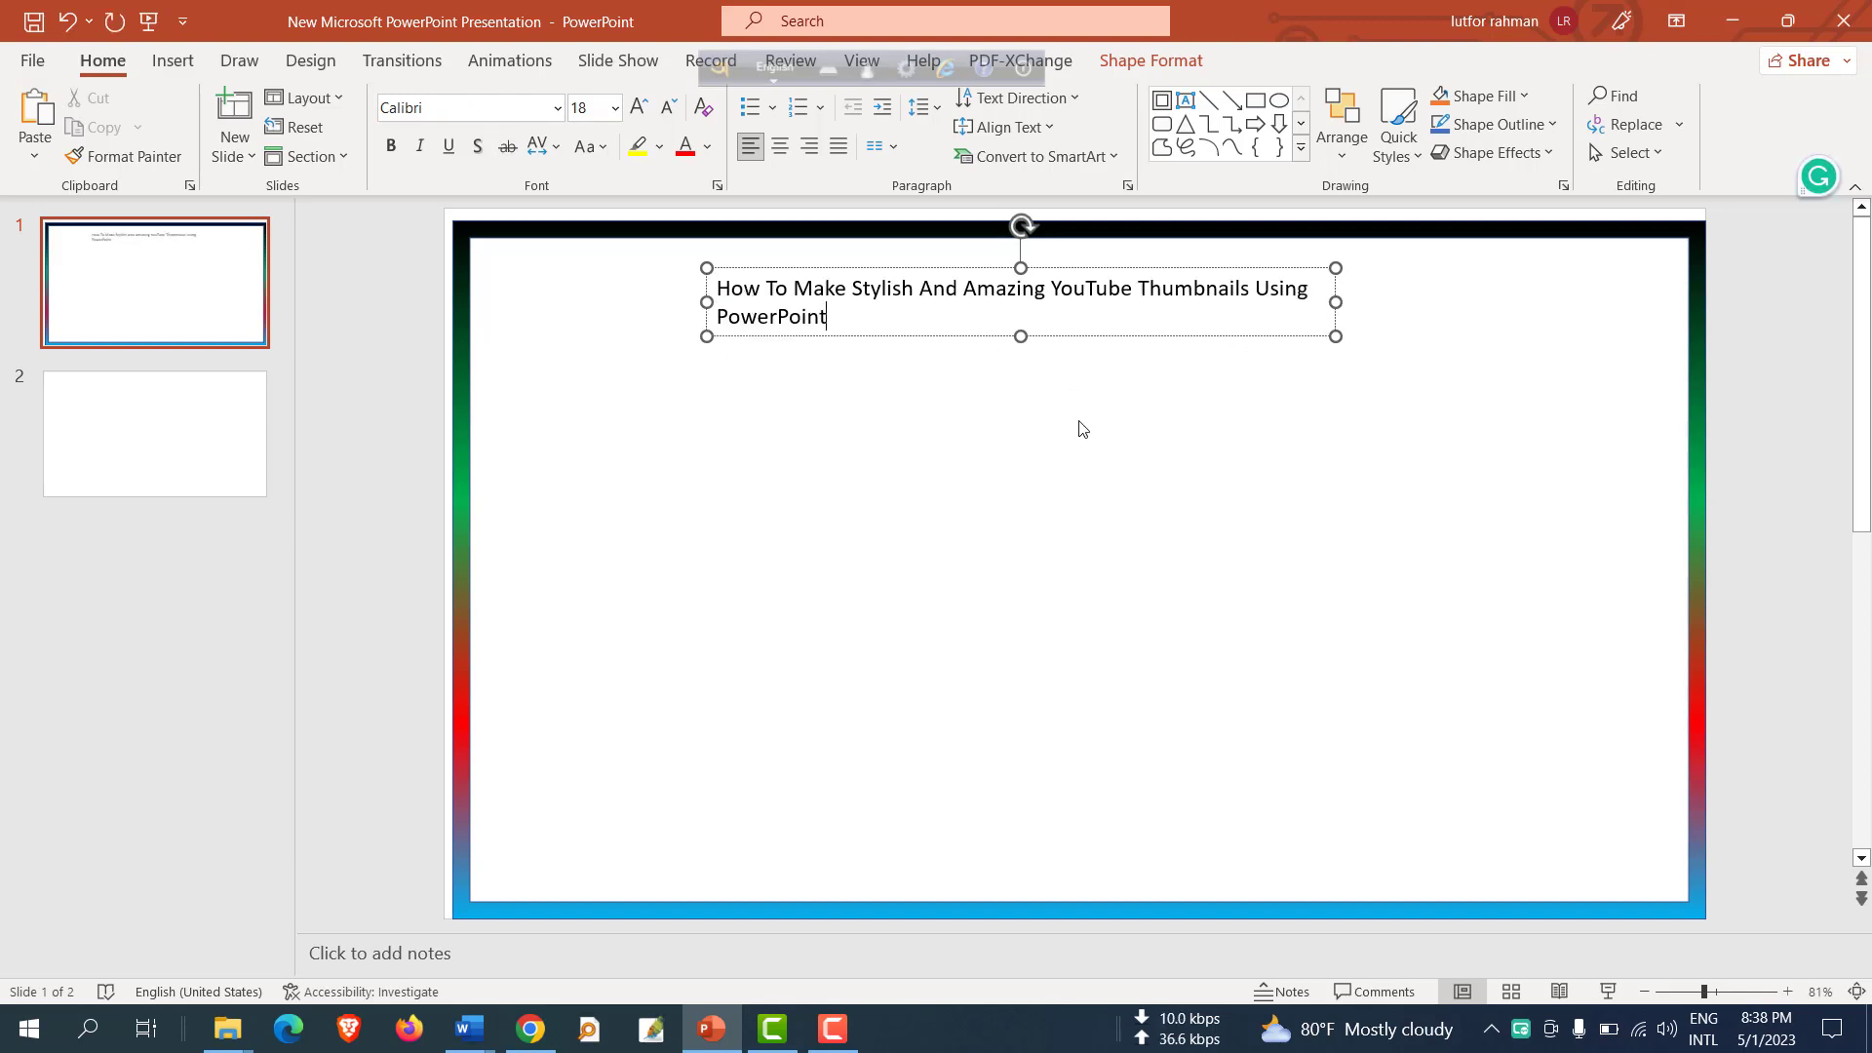
Widen the title text box so the title fits on one line and reposition it.
click(1053, 418)
click(1016, 296)
drag(1336, 302, 1526, 302)
drag(1060, 313, 1017, 304)
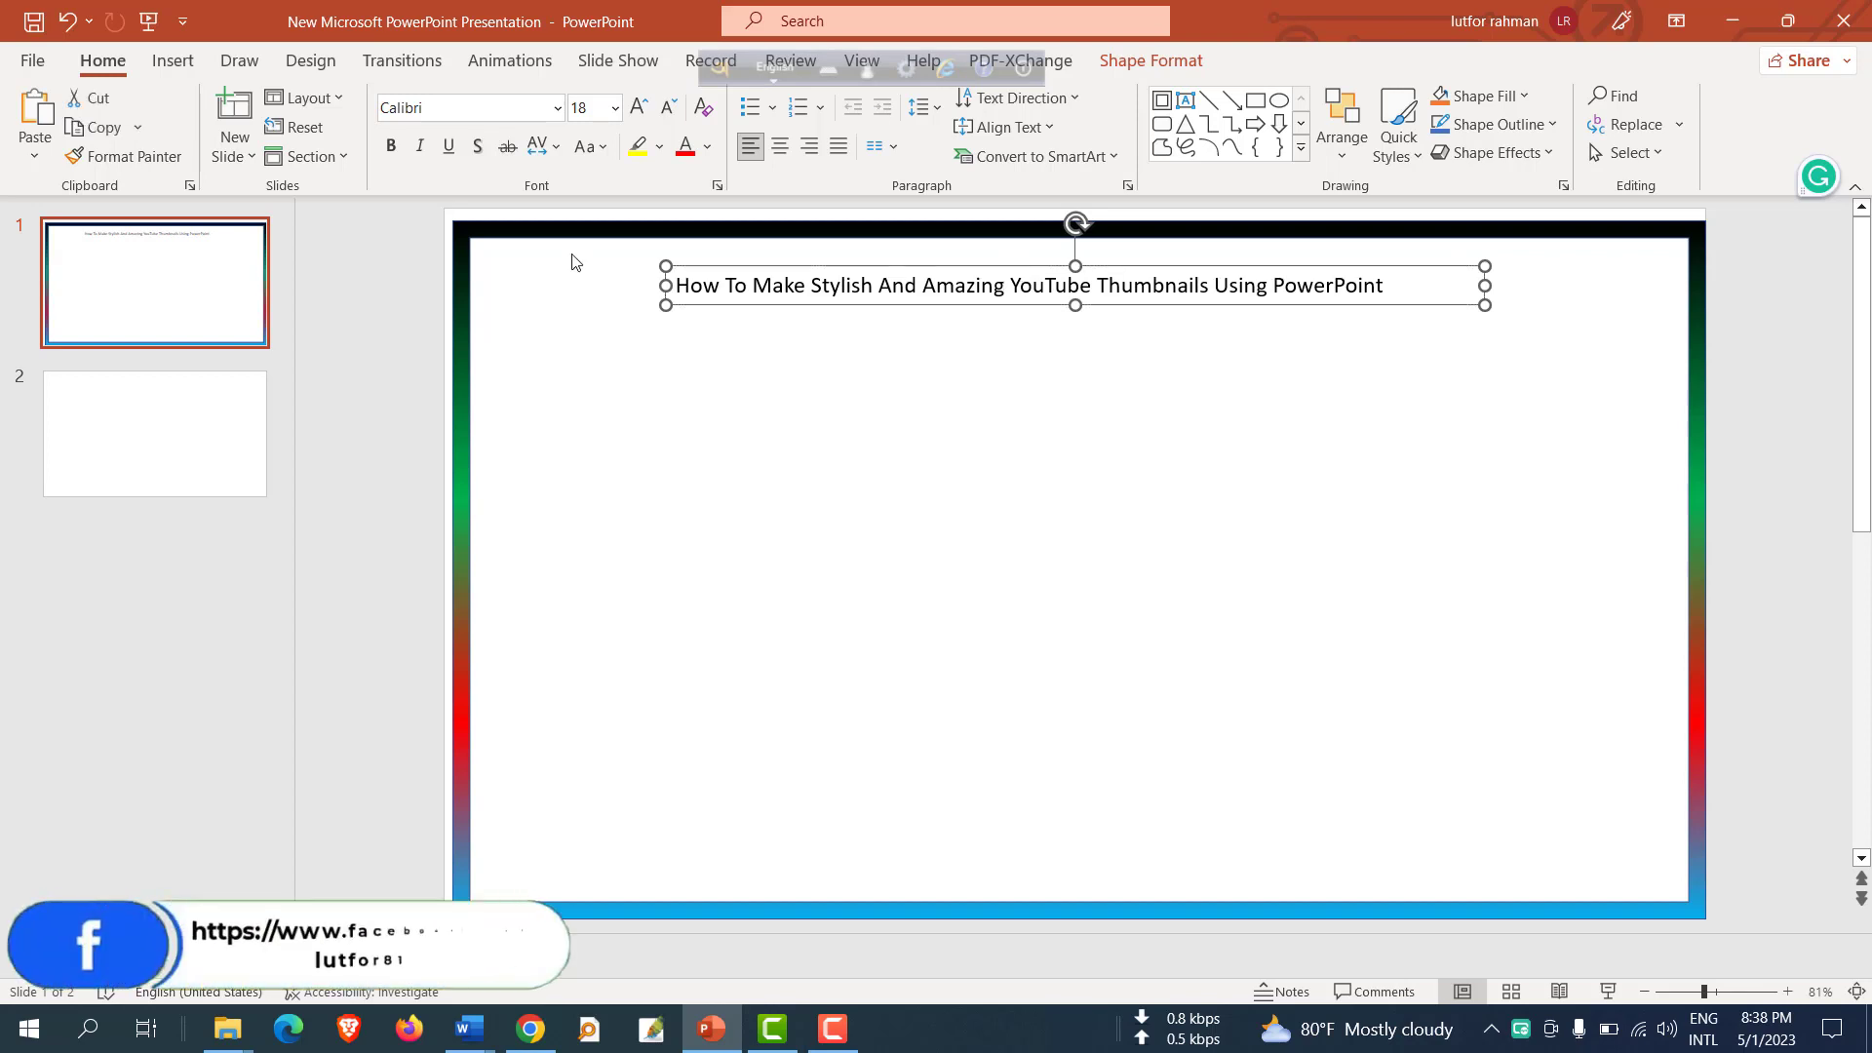
Open the font list to choose a new font for the title.
click(557, 109)
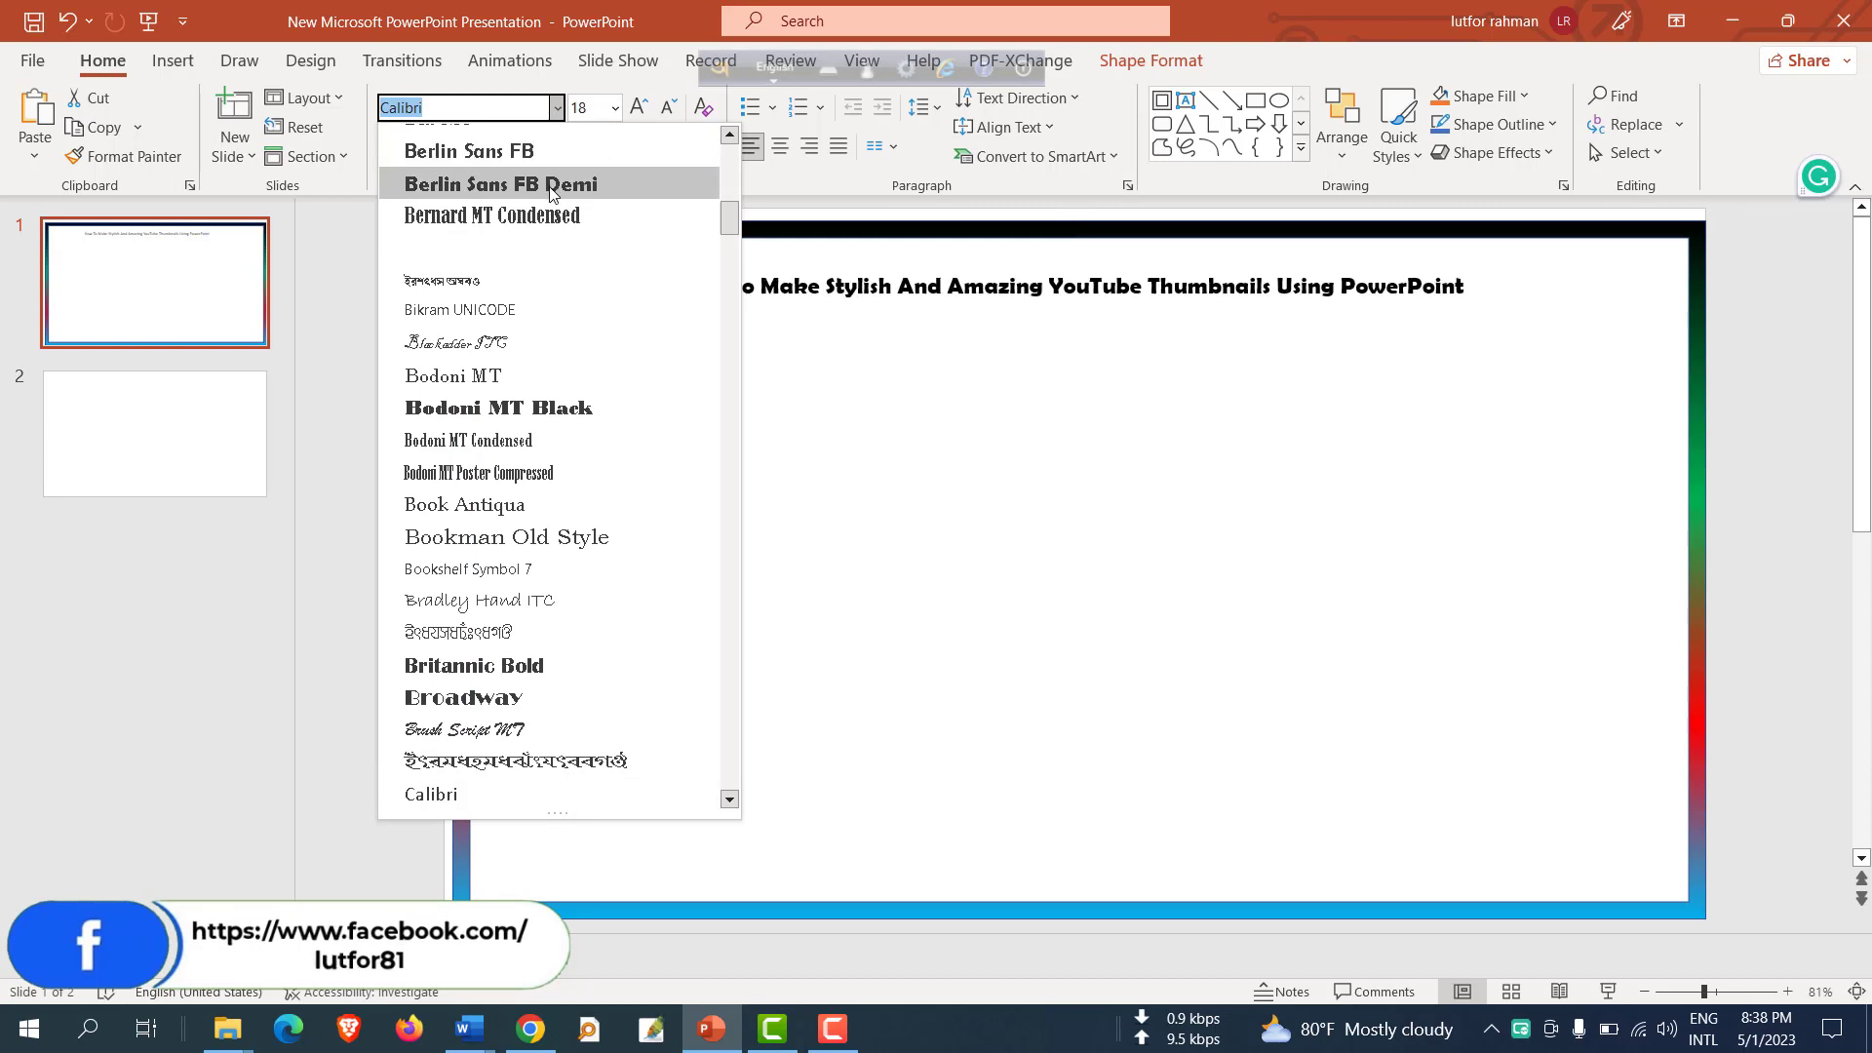